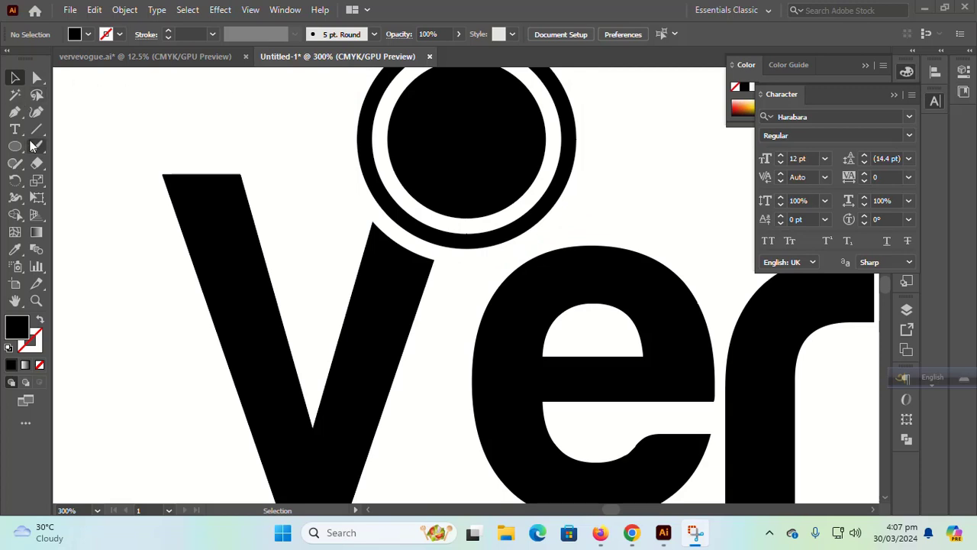
- Remove the circle shapes around the first V's upper right arm with Shape Builder, leaving curved gaps that form stripes in the arm
{"action": "left_click_drag", "start_coordinate": [319, 120], "coordinate": [456, 272]}
{"action": "left_click", "coordinate": [15, 215]}
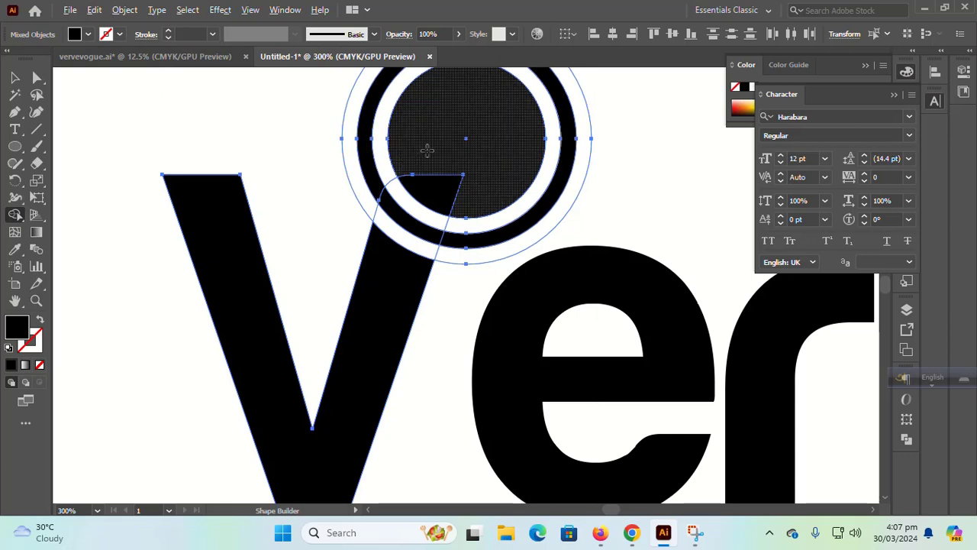
{"action": "left_click_drag", "start_coordinate": [405, 153], "coordinate": [336, 160]}
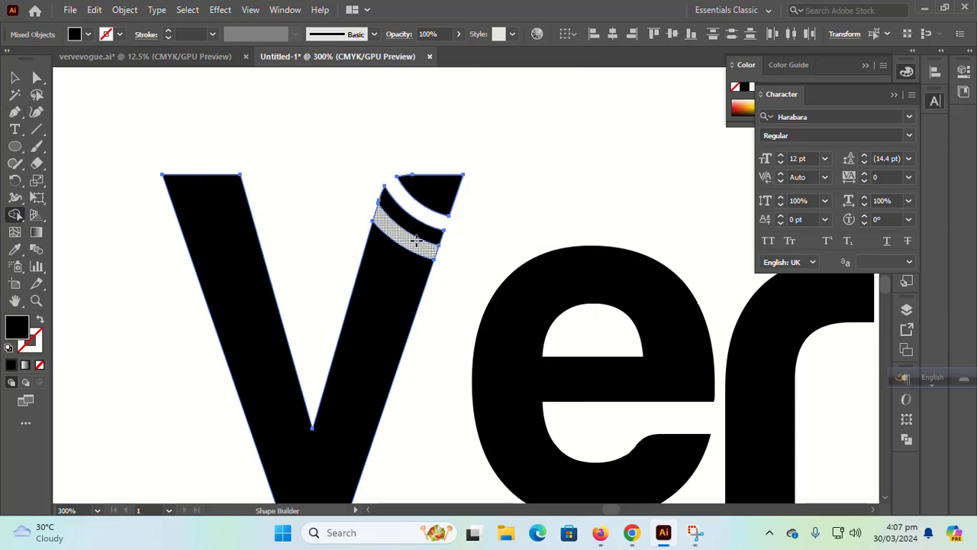
{"action": "key", "text": "v"}
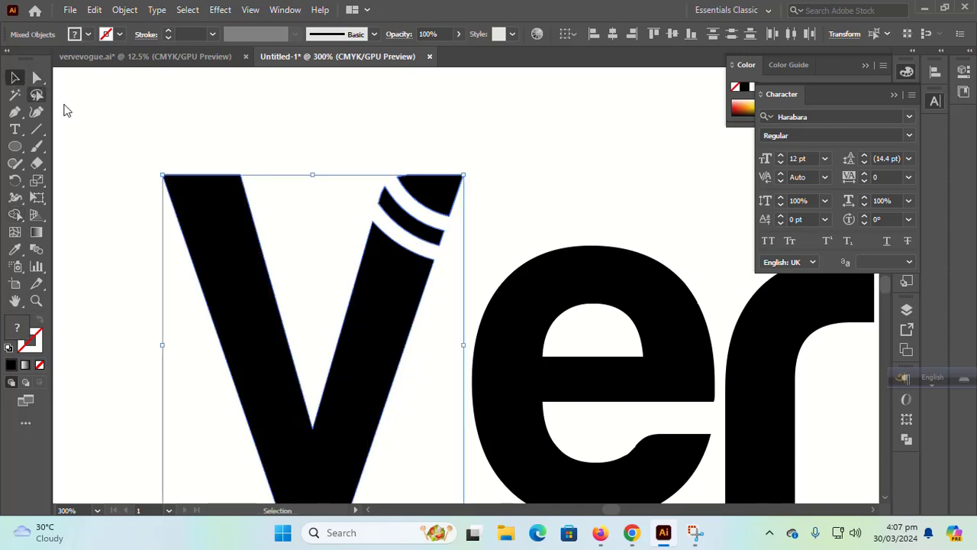
{"action": "left_click", "coordinate": [302, 144]}
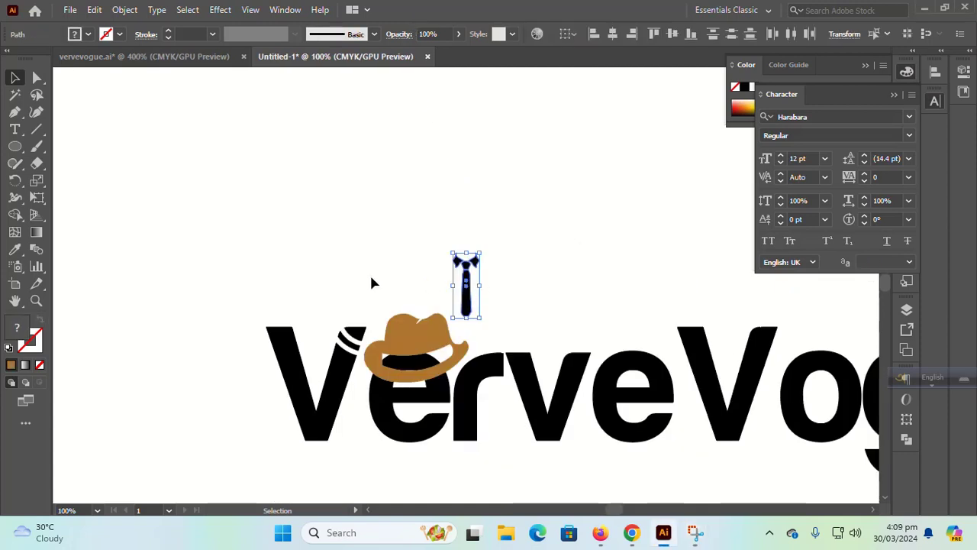
- Move the tie and collar group into the opening of the first V and scale it down slightly
{"action": "key", "text": "a"}
{"action": "key", "text": "v"}
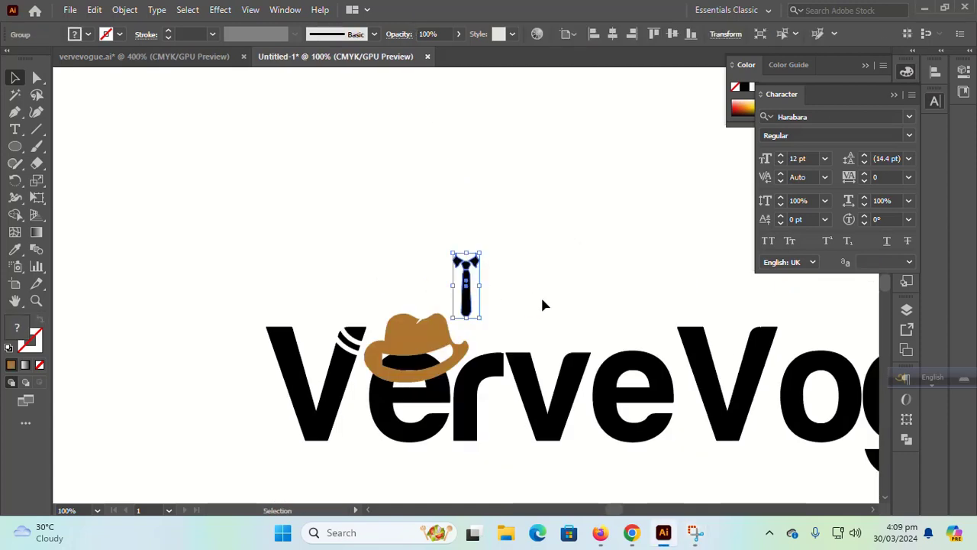
{"action": "left_click_drag", "start_coordinate": [471, 302], "coordinate": [330, 356]}
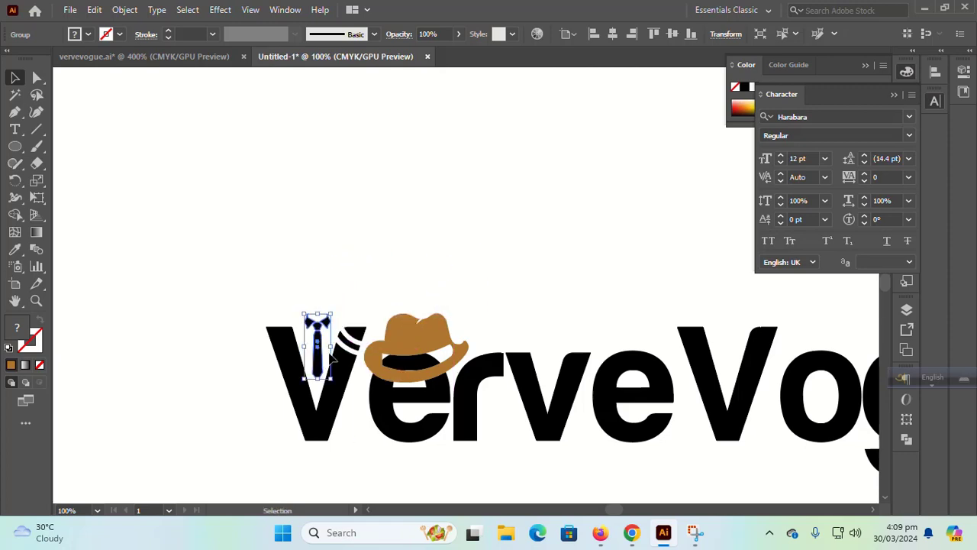
{"action": "scroll", "coordinate": [341, 307], "scroll_direction": "up", "scroll_amount": 4}
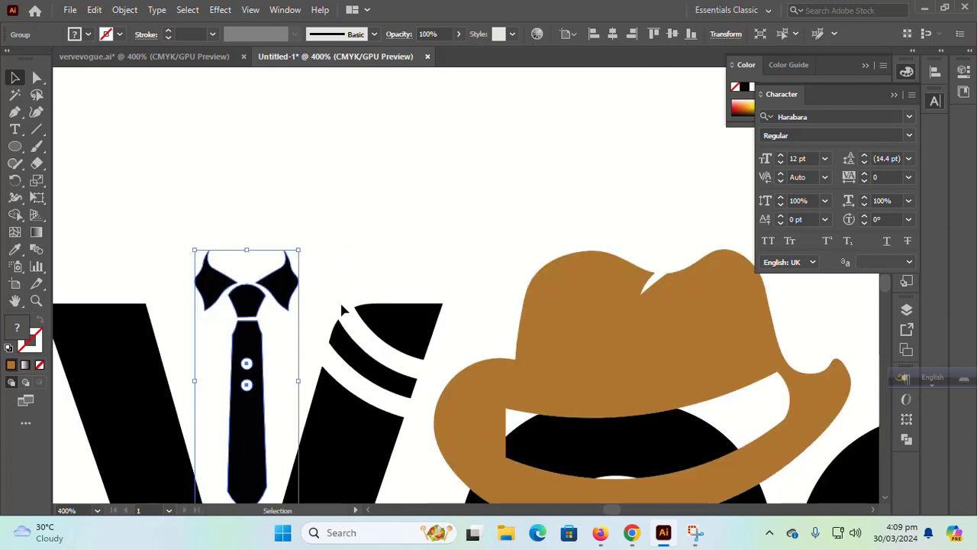
{"action": "scroll", "coordinate": [341, 309], "scroll_direction": "down", "scroll_amount": 3}
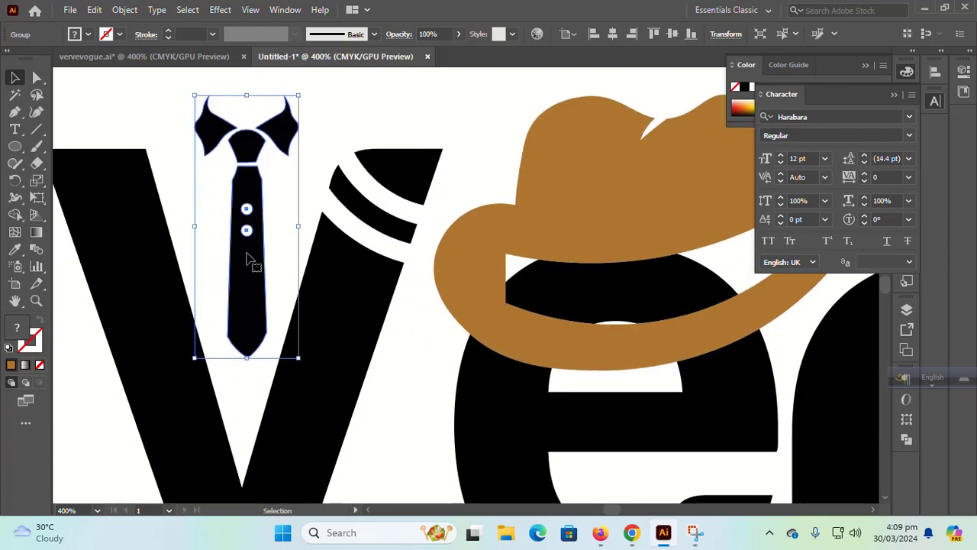
{"action": "left_click_drag", "start_coordinate": [247, 249], "coordinate": [243, 295]}
{"action": "scroll", "coordinate": [253, 244], "scroll_direction": "down", "scroll_amount": 2}
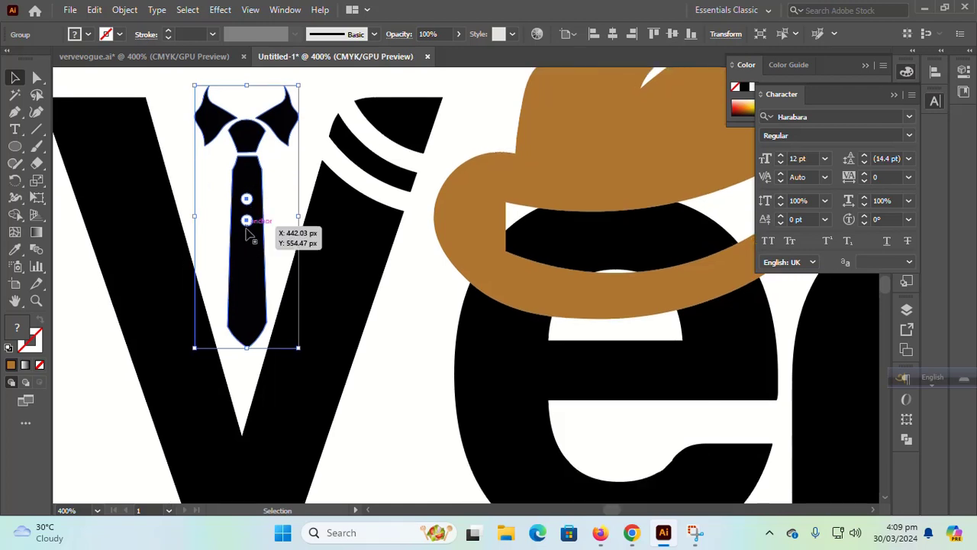
{"action": "left_click_drag", "start_coordinate": [298, 349], "coordinate": [293, 333]}
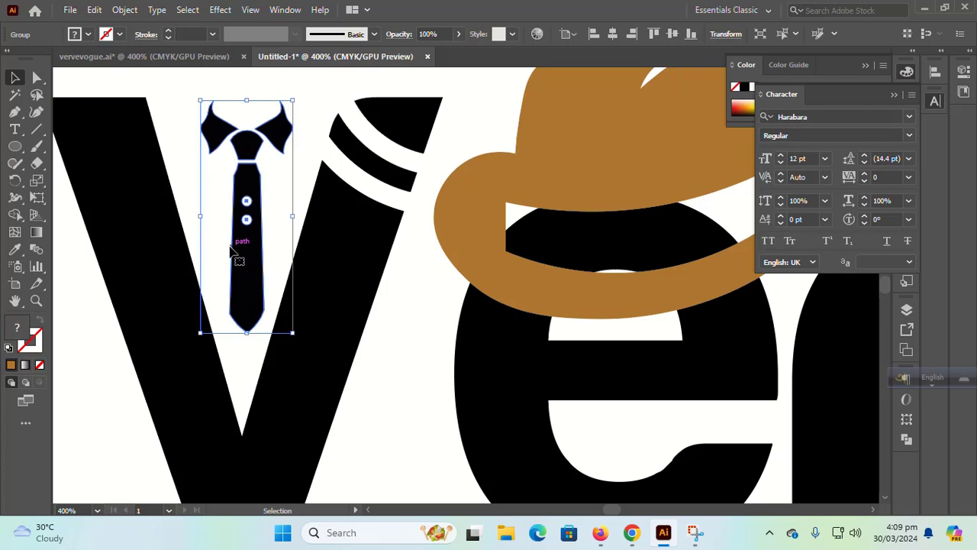
- Show the rulers and place a horizontal guide along the top edge of the first V
{"action": "scroll", "coordinate": [232, 251], "scroll_direction": "up", "scroll_amount": 2}
{"action": "key", "text": "space"}
{"action": "left_click_drag", "start_coordinate": [335, 144], "coordinate": [436, 140]}
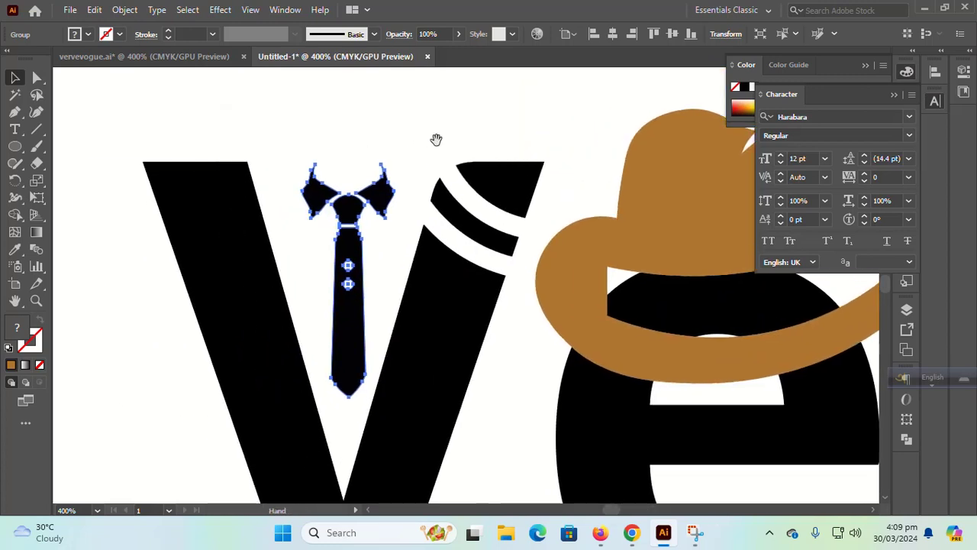
{"action": "key", "text": "ctrl+r"}
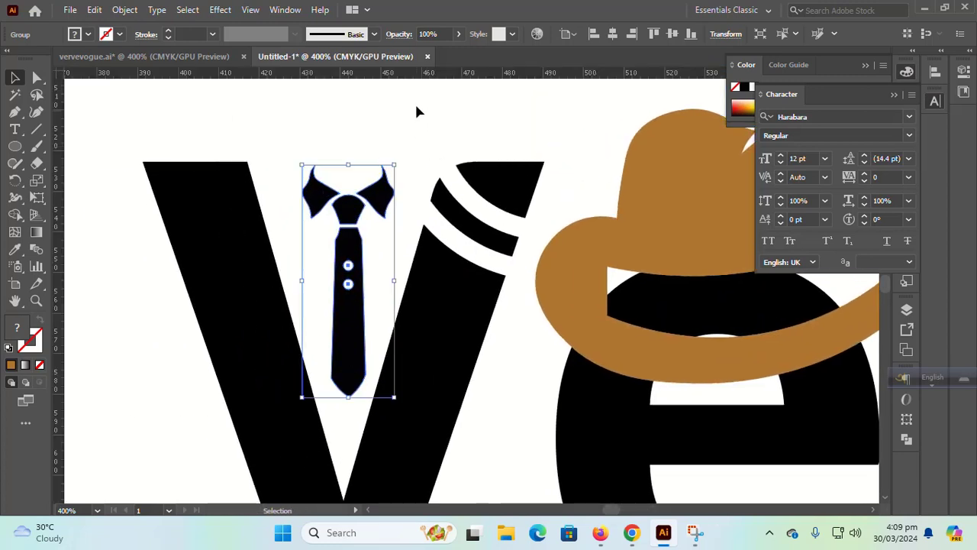
{"action": "left_click_drag", "start_coordinate": [425, 73], "coordinate": [427, 163]}
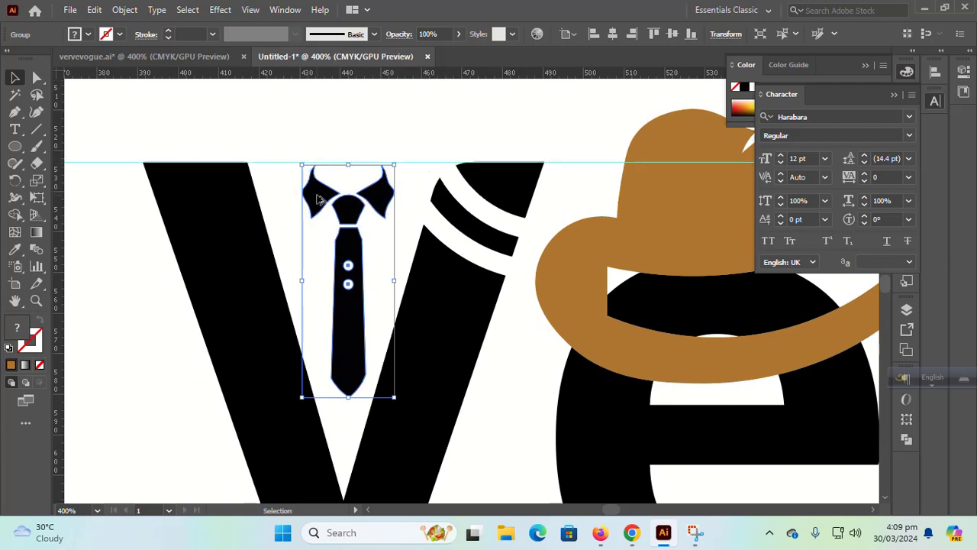
- Move the tie group up until its collar tips meet the horizontal guide
{"action": "scroll", "coordinate": [319, 199], "scroll_direction": "up", "scroll_amount": 3}
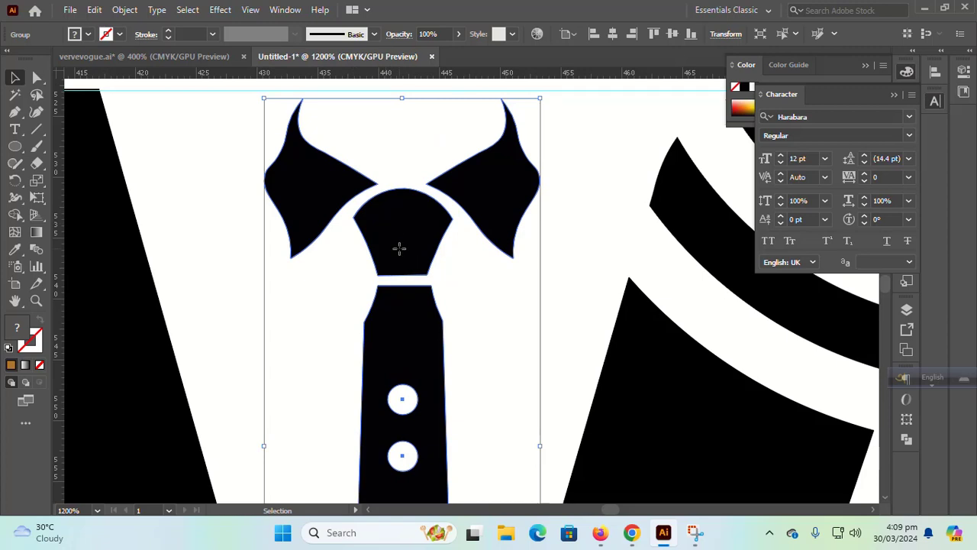
{"action": "left_click_drag", "start_coordinate": [397, 247], "coordinate": [397, 239]}
{"action": "left_click", "coordinate": [576, 192]}
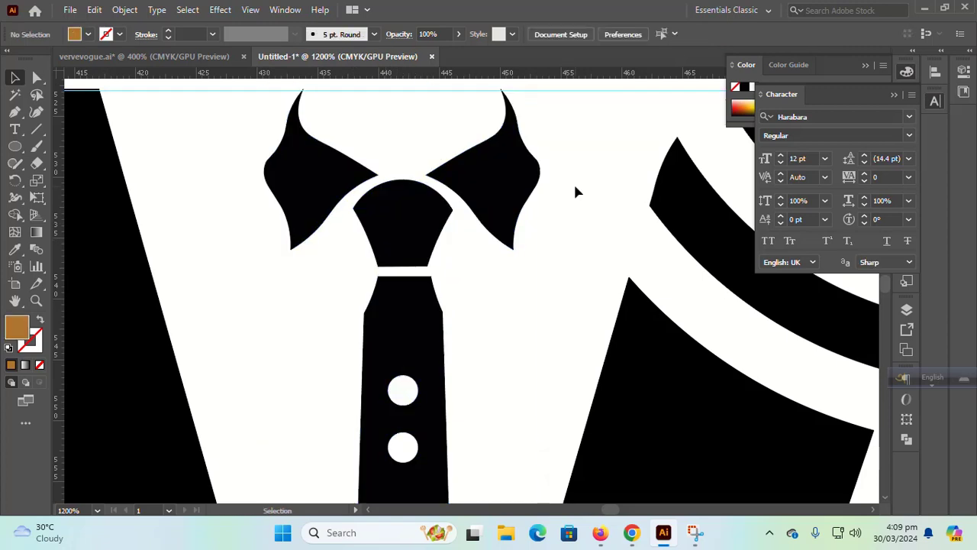
- Place a vertical guide through the first V's inner vertex and centre the tie group on it
{"action": "scroll", "coordinate": [577, 191], "scroll_direction": "down", "scroll_amount": 3}
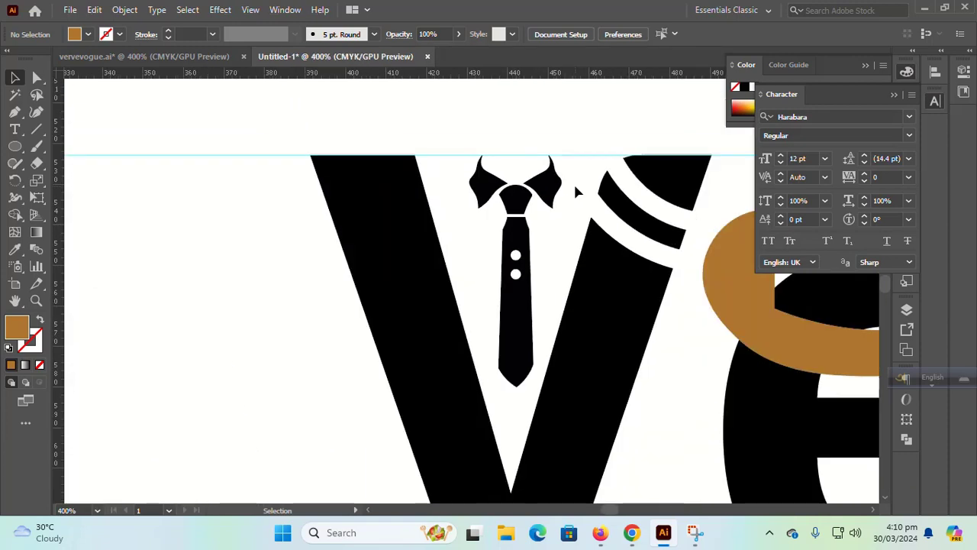
{"action": "left_click_drag", "start_coordinate": [59, 313], "coordinate": [513, 274]}
{"action": "left_click", "coordinate": [524, 301]}
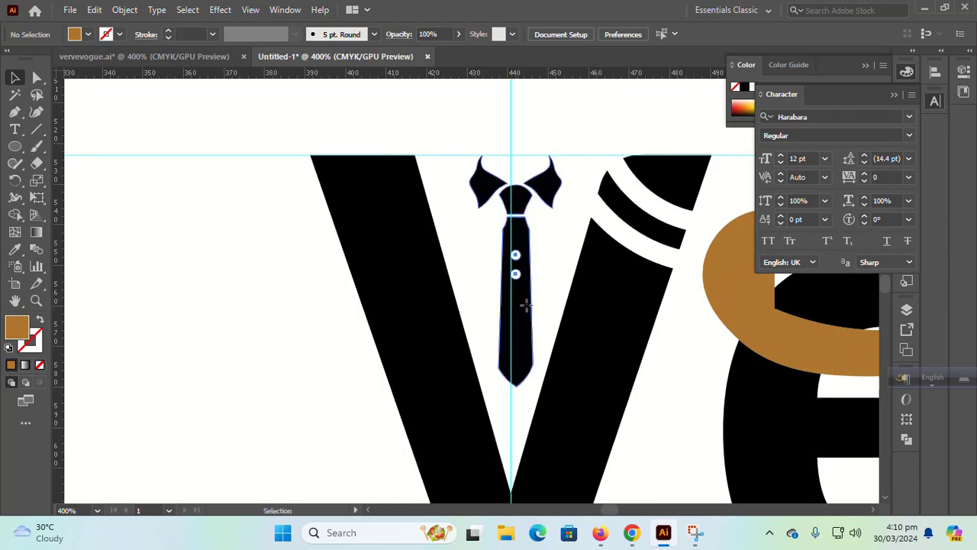
{"action": "key", "text": "Left"}
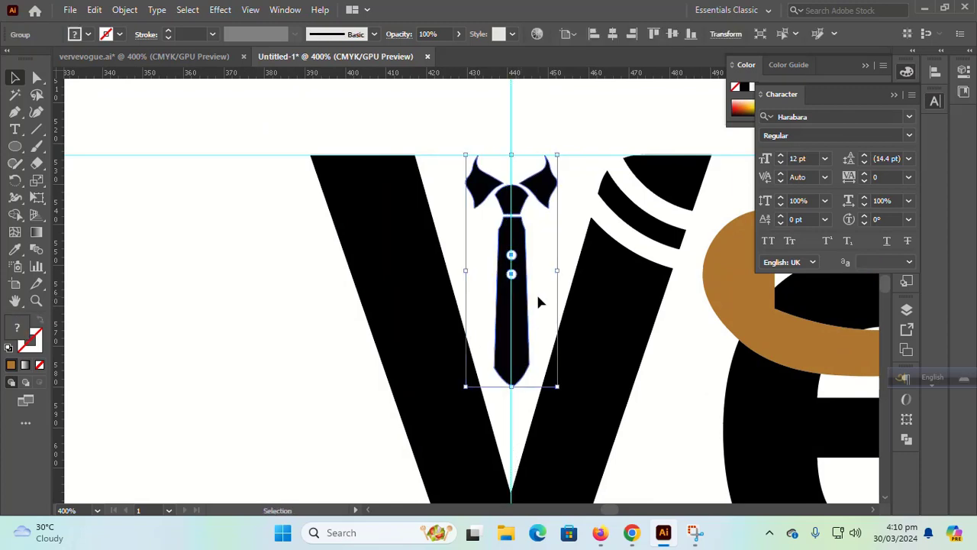
{"action": "key", "text": "Left"}
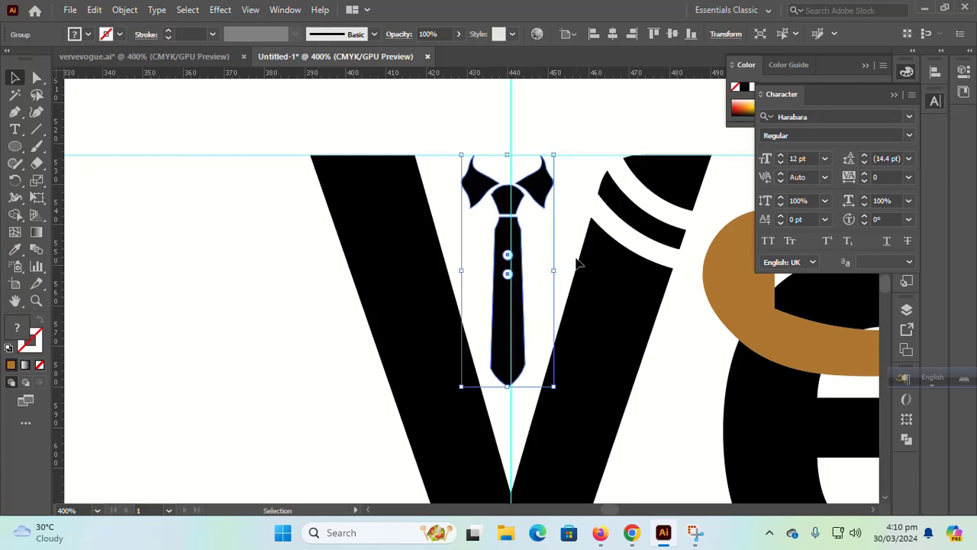
{"action": "key", "text": "Right"}
{"action": "left_click", "coordinate": [575, 260]}
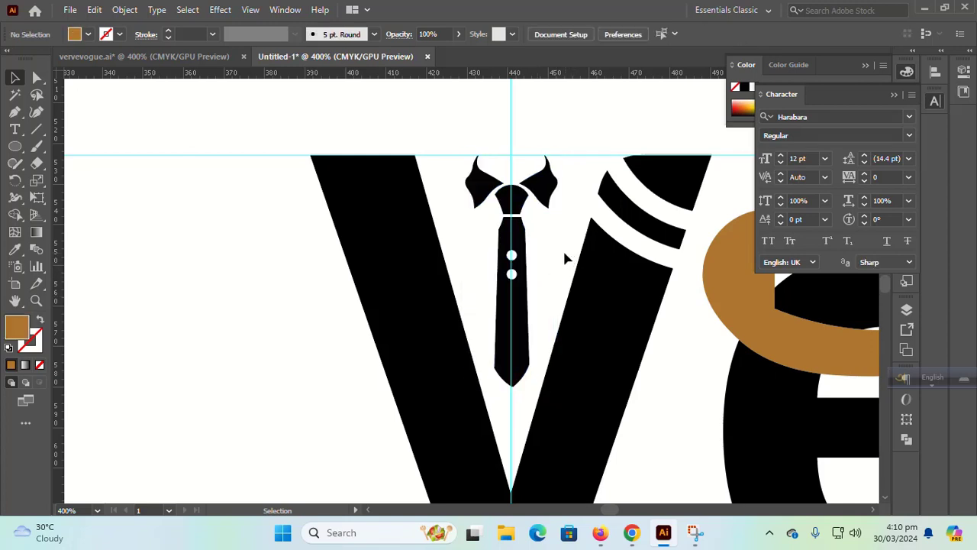
- Move the brown hat from the first e to just above the first V, leaving a small gap
{"action": "key", "text": "ctrl+1"}
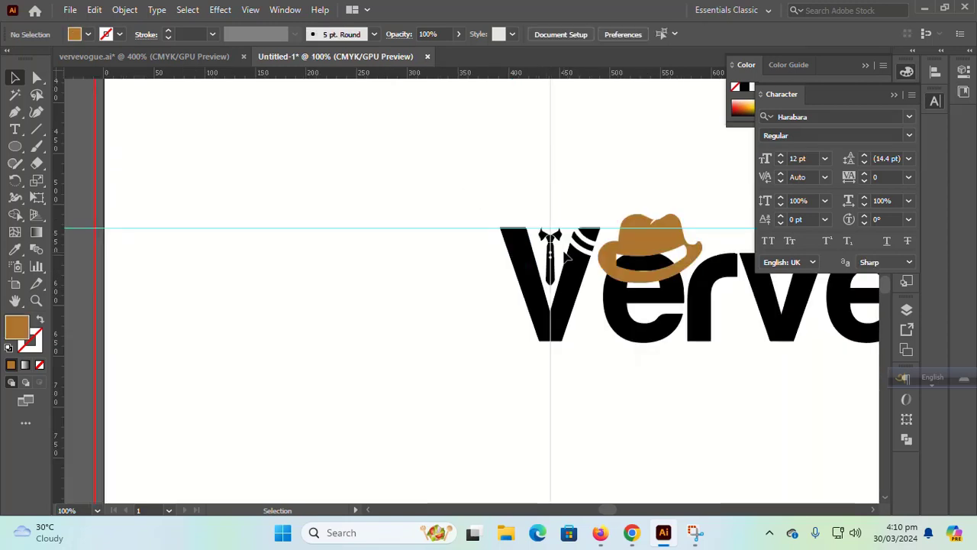
{"action": "key", "text": "space"}
{"action": "left_click_drag", "start_coordinate": [508, 221], "coordinate": [452, 237]}
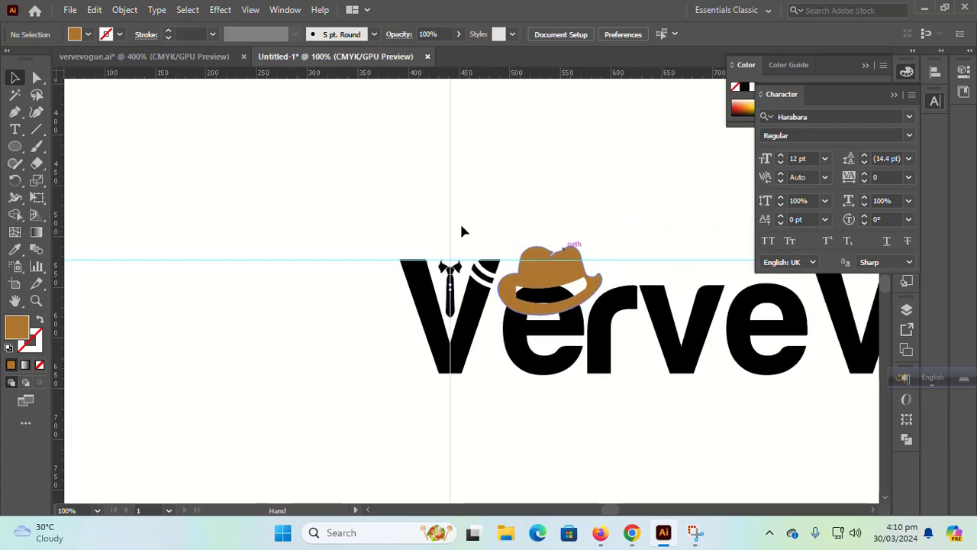
{"action": "left_click", "coordinate": [538, 268]}
{"action": "left_click_drag", "start_coordinate": [539, 267], "coordinate": [461, 239]}
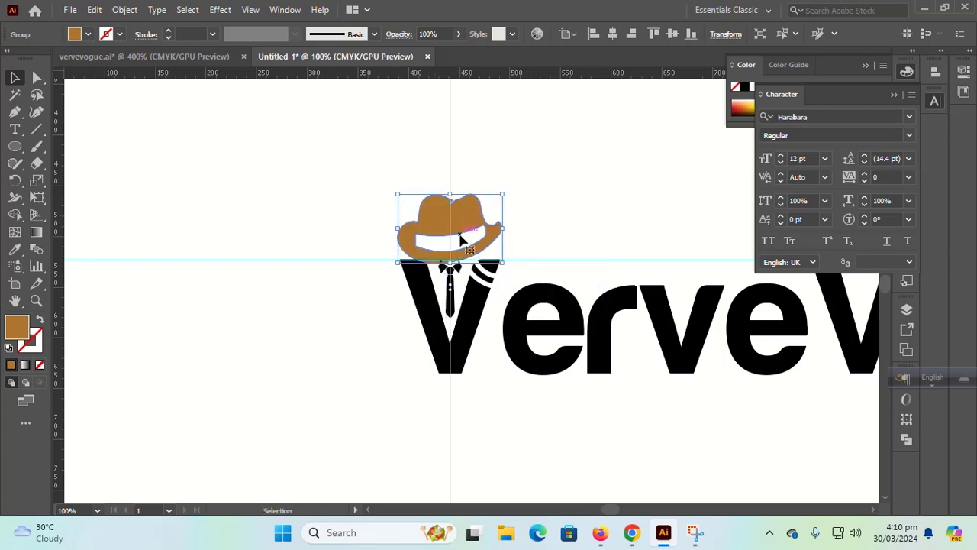
{"action": "key", "text": "Up"}
{"action": "key", "text": "Up"}
{"action": "key", "text": "Up"}
{"action": "key", "text": "Up"}
{"action": "key", "text": "Up"}
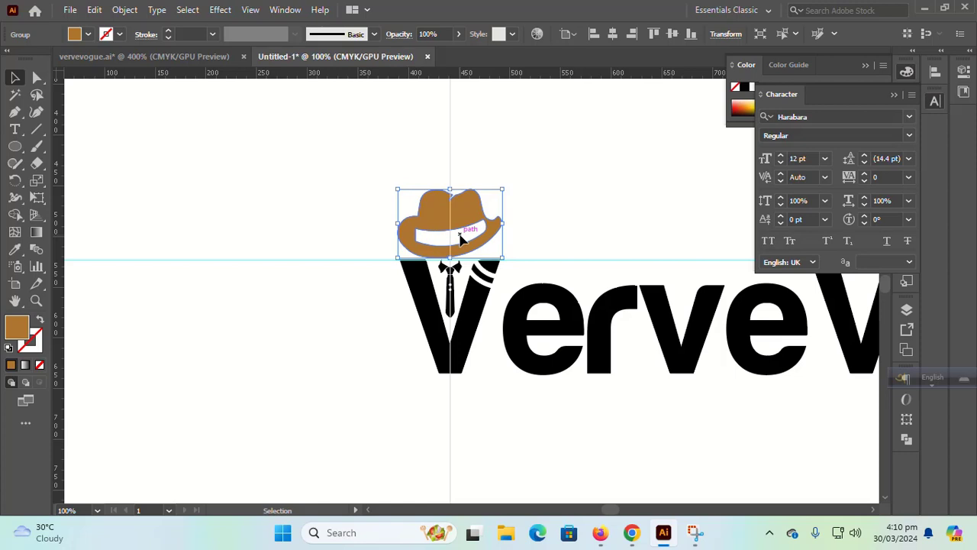
- Fine-tune the hat's horizontal position so it sits centred over the first V
{"action": "key", "text": "Right"}
{"action": "key", "text": "Right"}
{"action": "key", "text": "Right"}
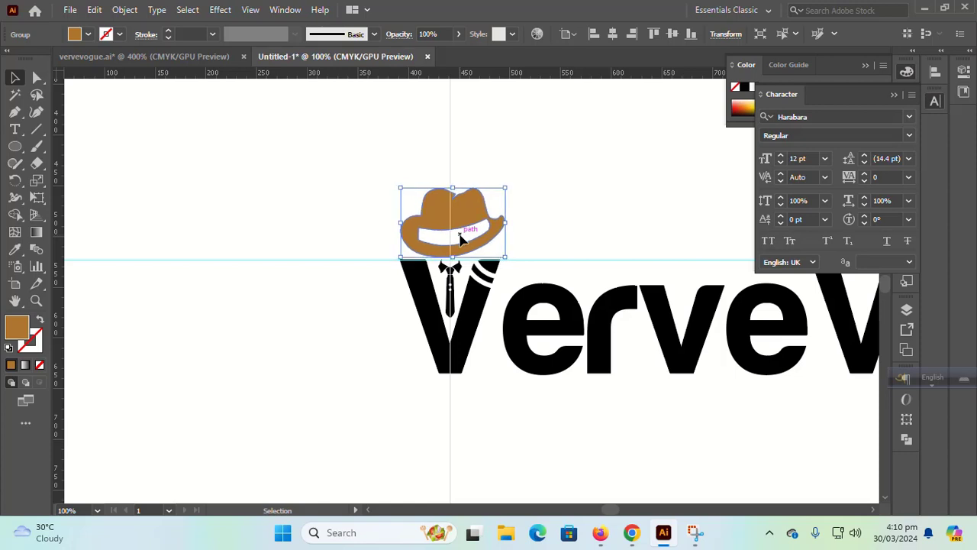
{"action": "key", "text": "Left"}
{"action": "key", "text": "Left"}
{"action": "key", "text": "Left"}
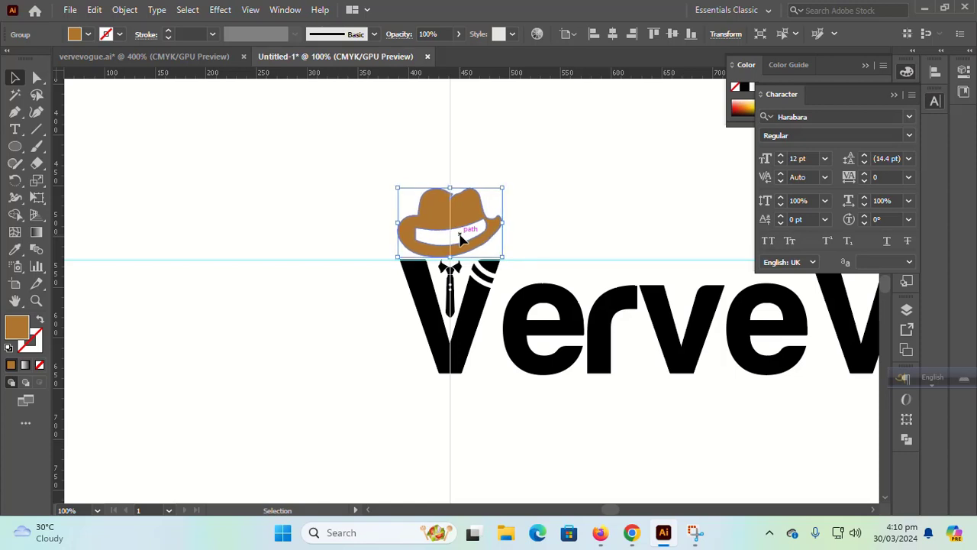
{"action": "key", "text": "Left"}
{"action": "left_click", "coordinate": [281, 237]}
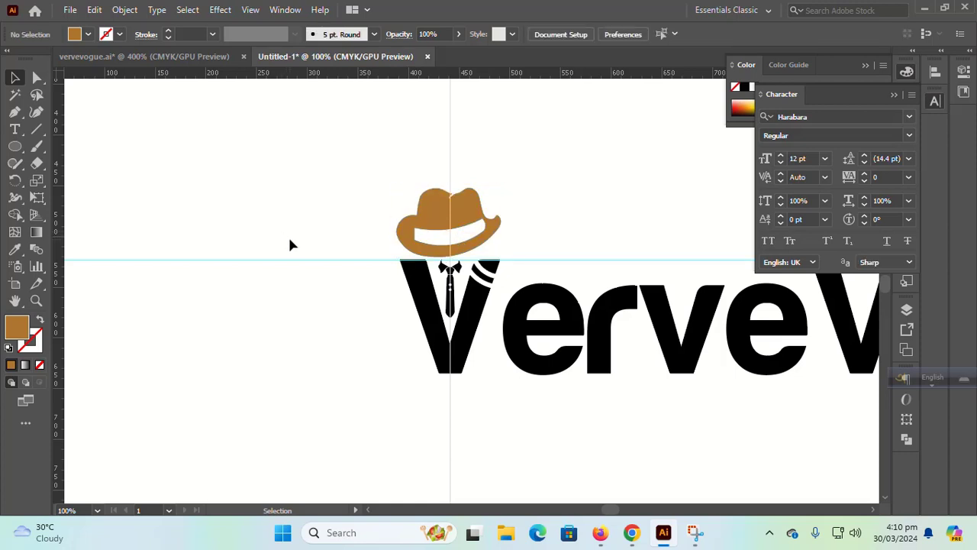
- Try recolouring the first V and its tie with the hat's brown fill using the Eyedropper
{"action": "key", "text": "ctrl+0"}
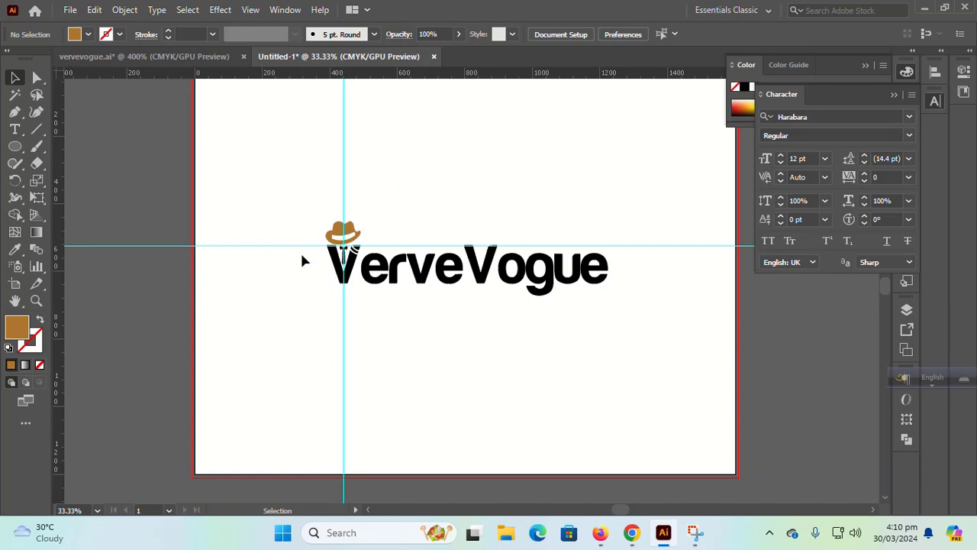
{"action": "left_click_drag", "start_coordinate": [306, 252], "coordinate": [365, 278]}
{"action": "left_click", "coordinate": [15, 249]}
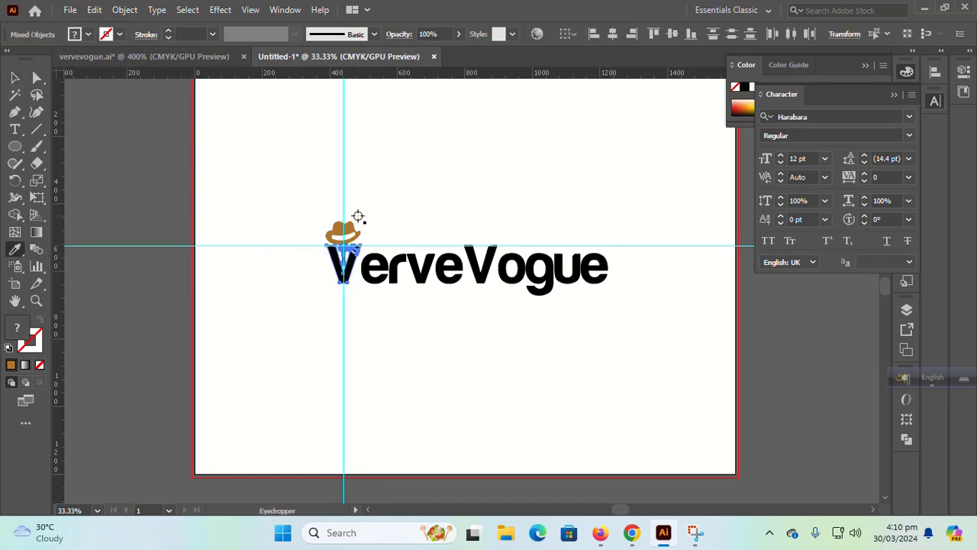
{"action": "left_click", "coordinate": [339, 231]}
{"action": "key", "text": "v"}
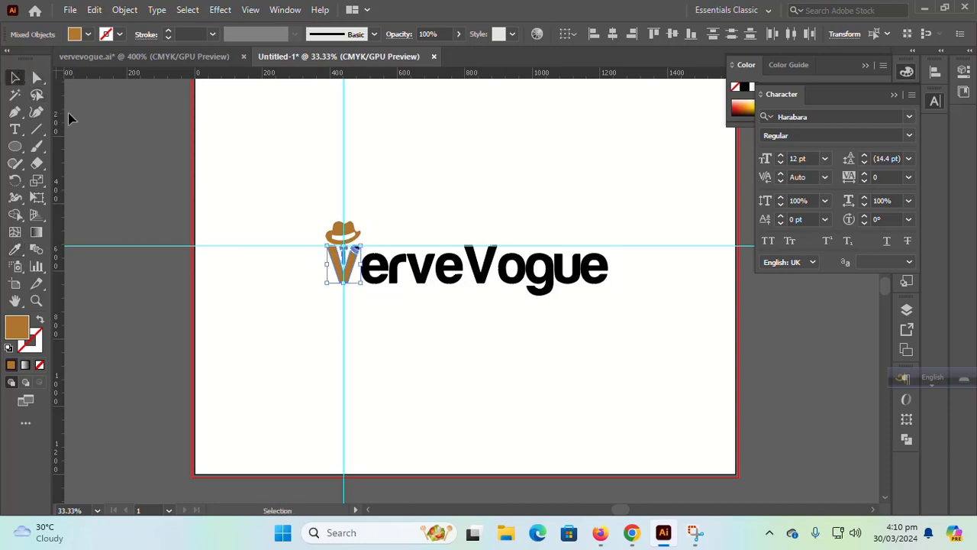
{"action": "left_click", "coordinate": [283, 220]}
{"action": "scroll", "coordinate": [298, 222], "scroll_direction": "up", "scroll_amount": 1}
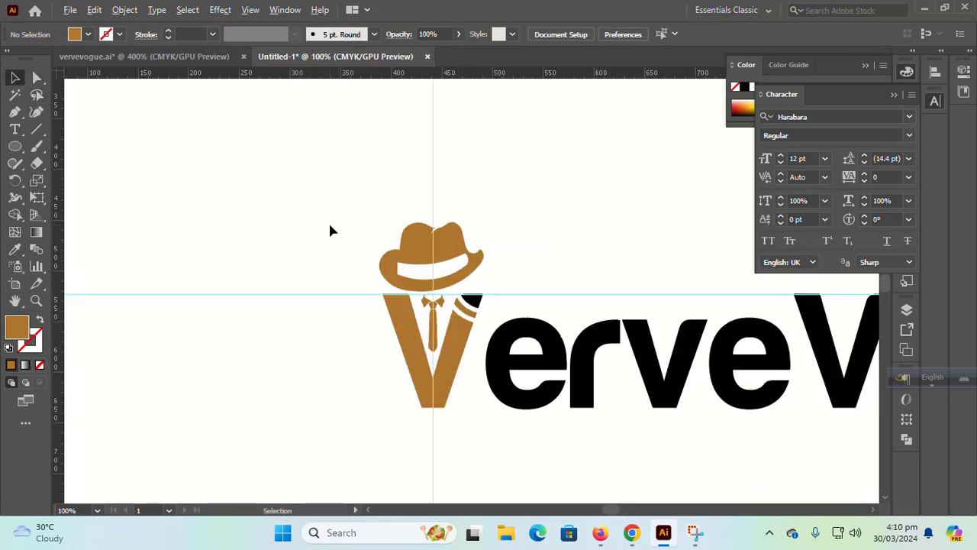
{"action": "scroll", "coordinate": [330, 226], "scroll_direction": "up", "scroll_amount": 1}
{"action": "key", "text": "ctrl+z"}
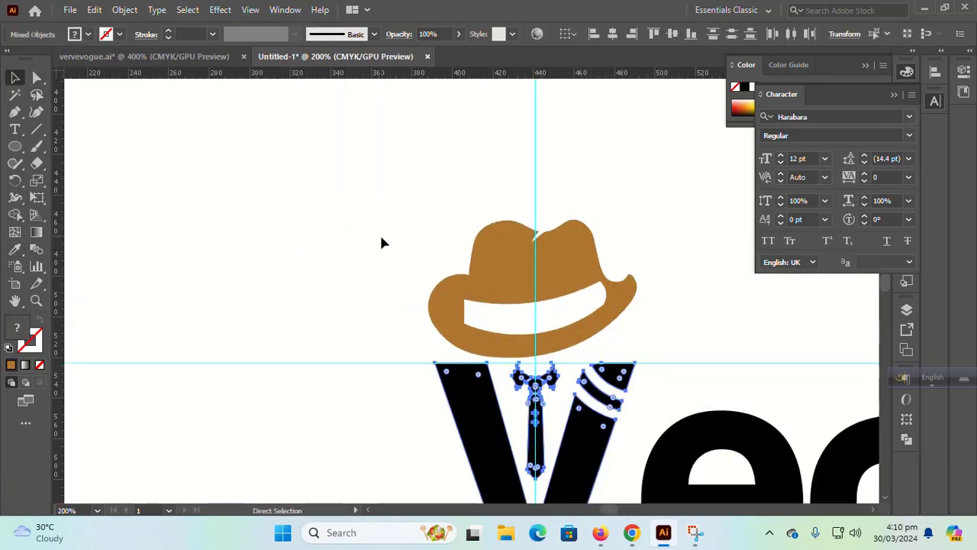
- Clear all guides from the document
{"action": "scroll", "coordinate": [381, 231], "scroll_direction": "down", "scroll_amount": 1}
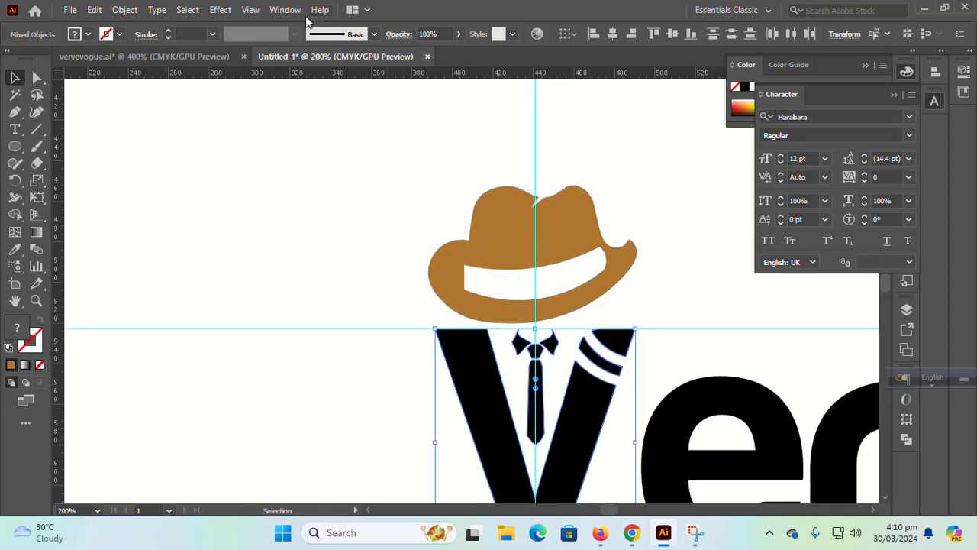
{"action": "left_click", "coordinate": [251, 9]}
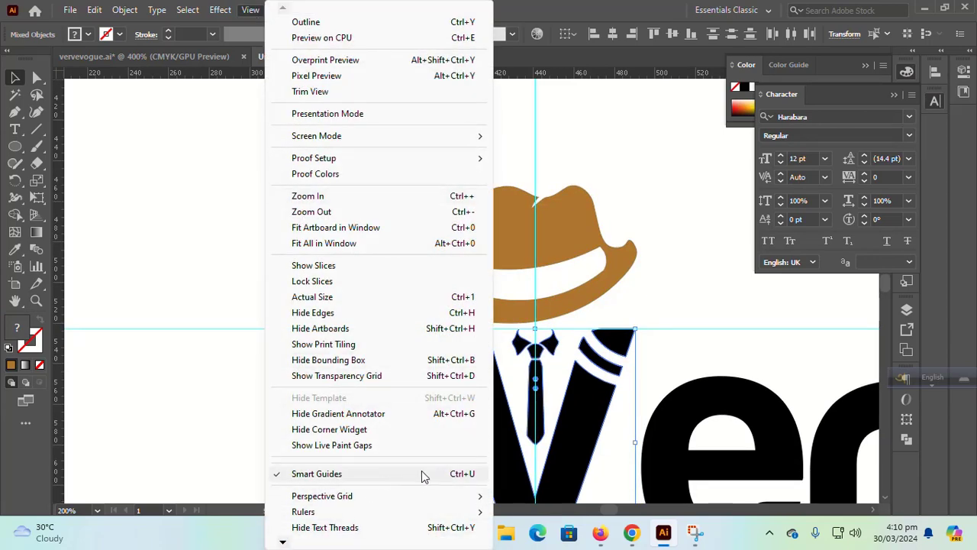
{"action": "mouse_move", "coordinate": [443, 512]}
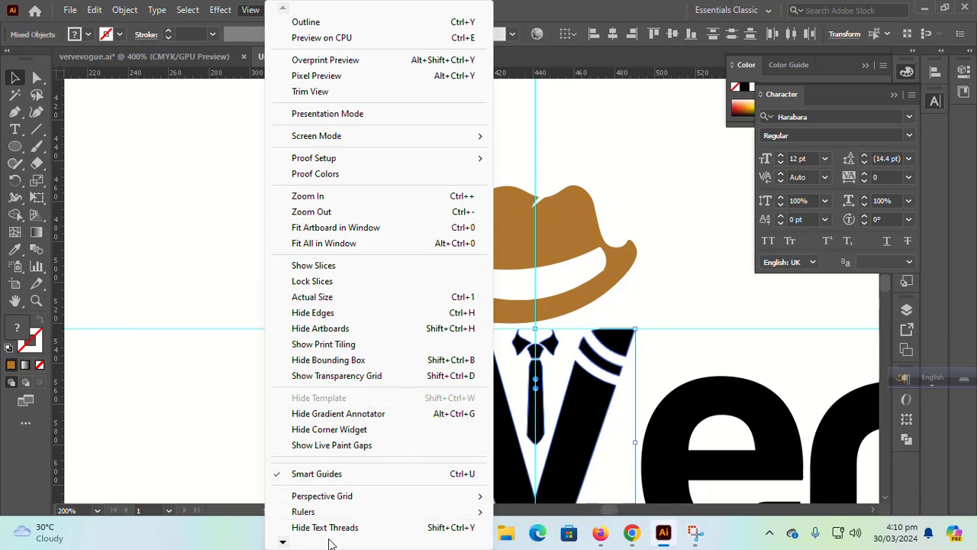
{"action": "mouse_move", "coordinate": [282, 541]}
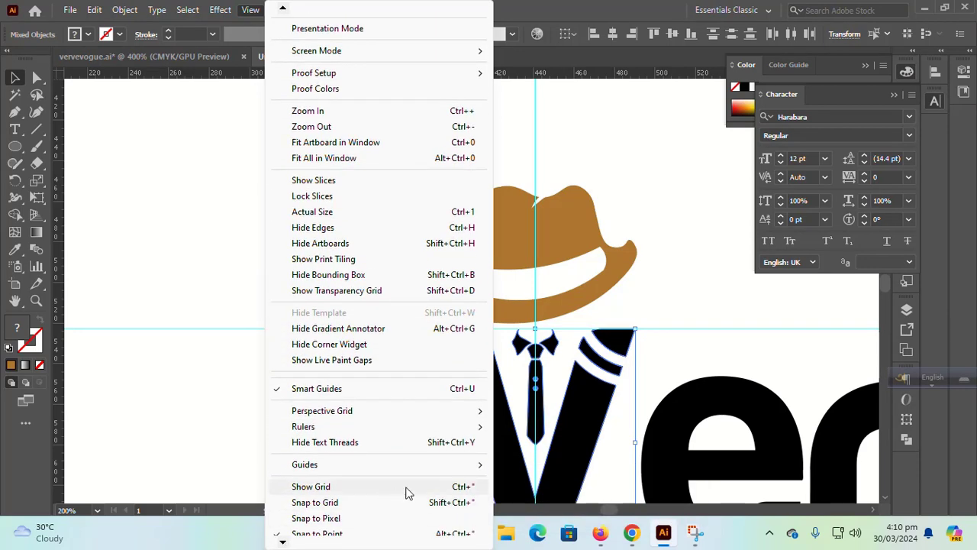
{"action": "mouse_move", "coordinate": [481, 467]}
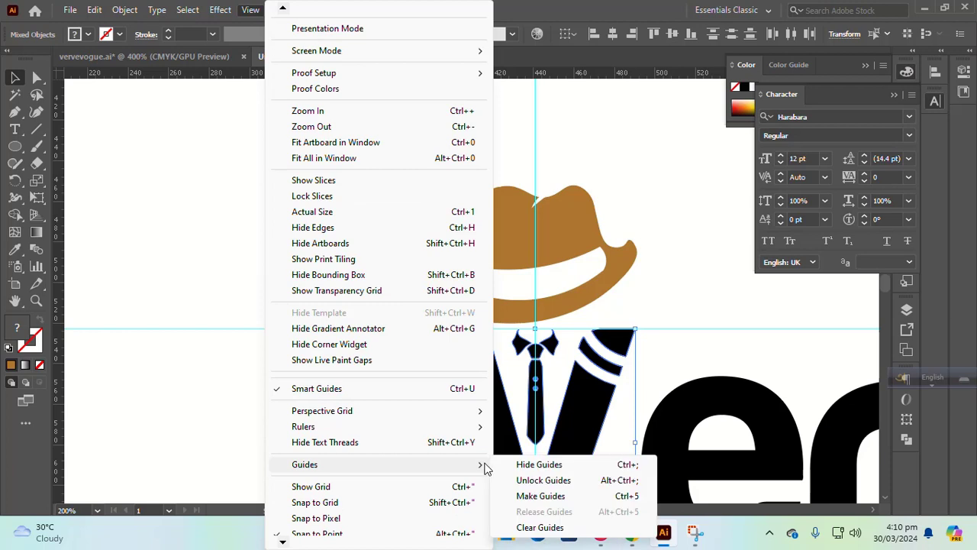
{"action": "left_click", "coordinate": [544, 533]}
{"action": "scroll", "coordinate": [526, 423], "scroll_direction": "down", "scroll_amount": 2}
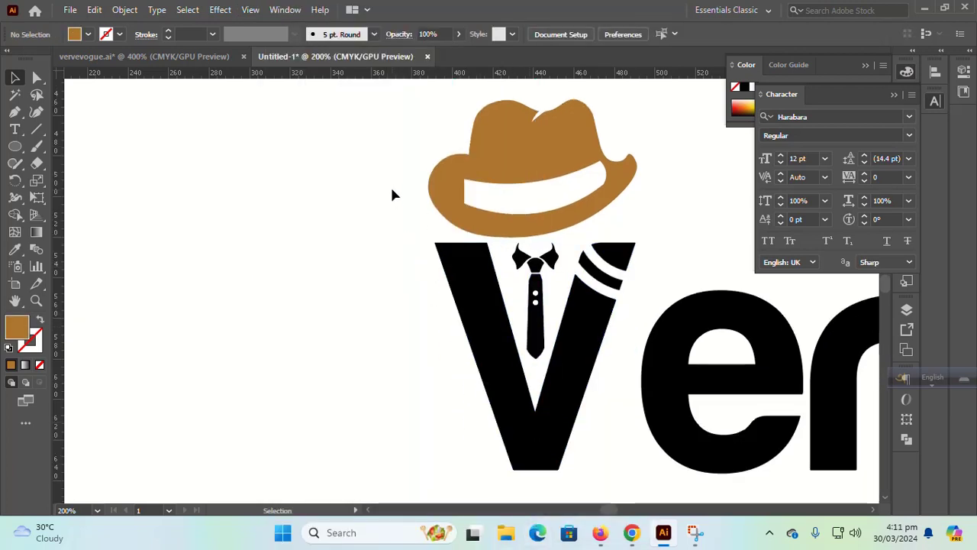
{"action": "left_click_drag", "start_coordinate": [390, 186], "coordinate": [620, 366]}
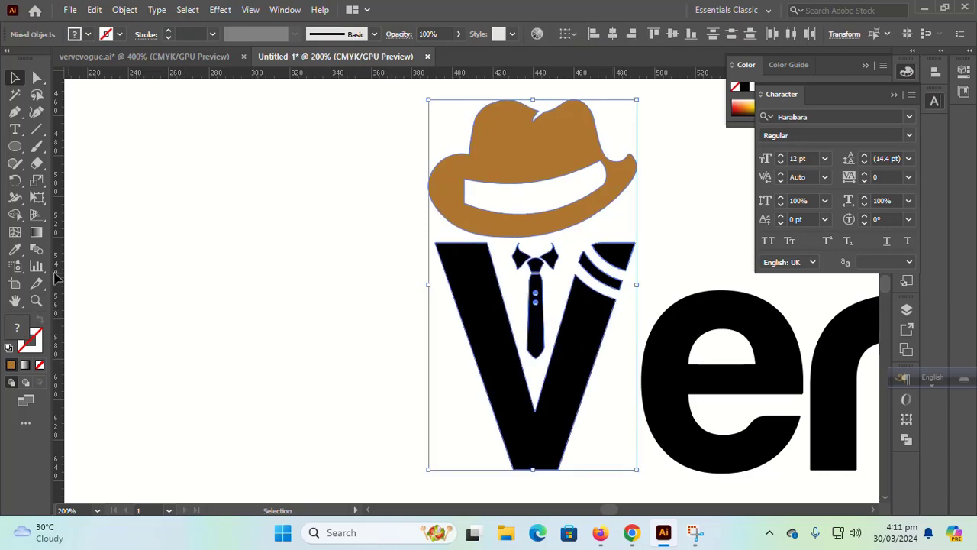
{"action": "left_click", "coordinate": [14, 215]}
{"action": "scroll", "coordinate": [497, 274], "scroll_direction": "up", "scroll_amount": 3}
{"action": "scroll", "coordinate": [591, 289], "scroll_direction": "up", "scroll_amount": 3}
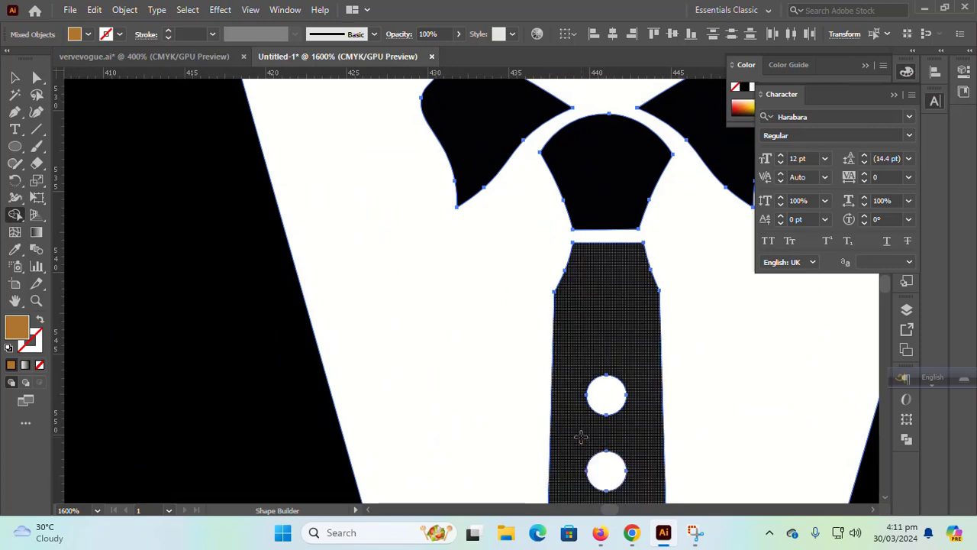
{"action": "scroll", "coordinate": [582, 436], "scroll_direction": "down", "scroll_amount": 5}
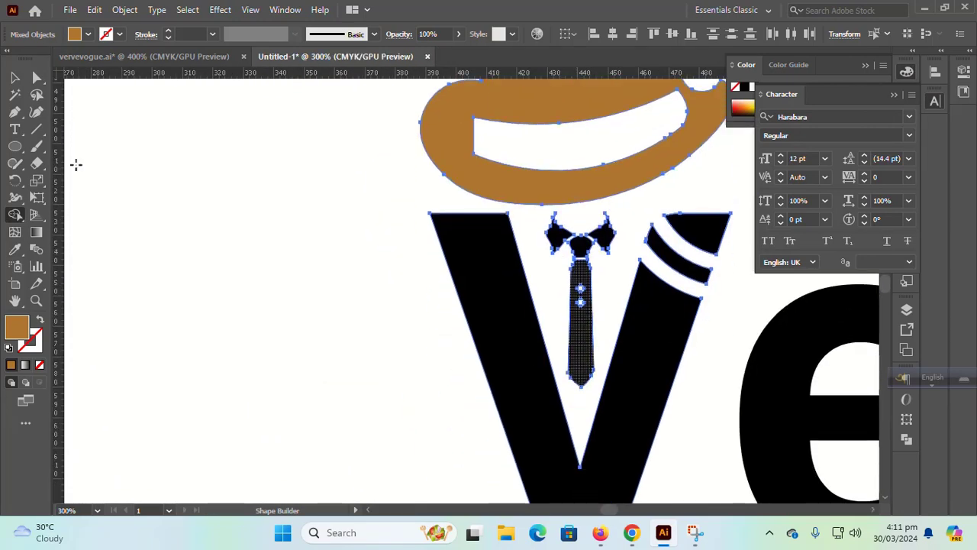
{"action": "left_click", "coordinate": [15, 77]}
{"action": "scroll", "coordinate": [252, 228], "scroll_direction": "down", "scroll_amount": 2}
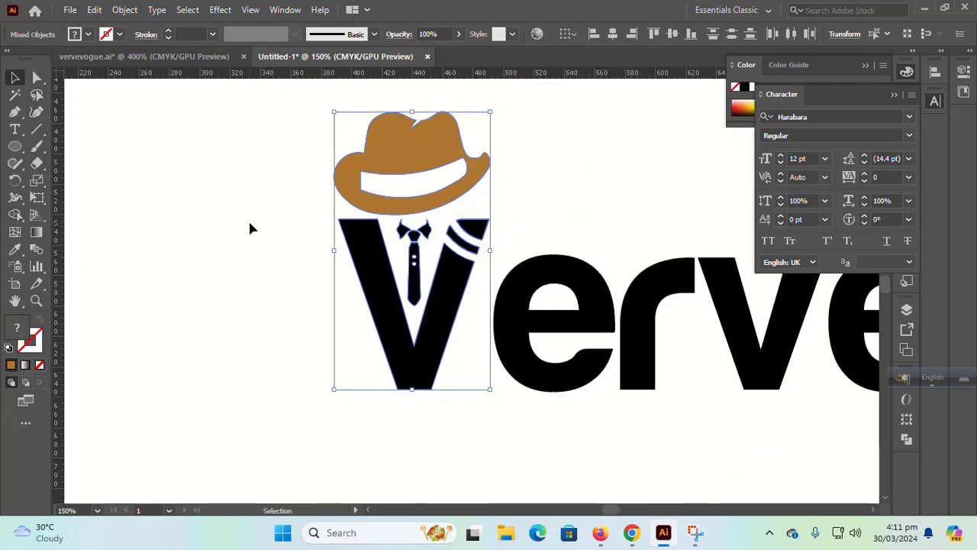
{"action": "scroll", "coordinate": [248, 219], "scroll_direction": "down", "scroll_amount": 2}
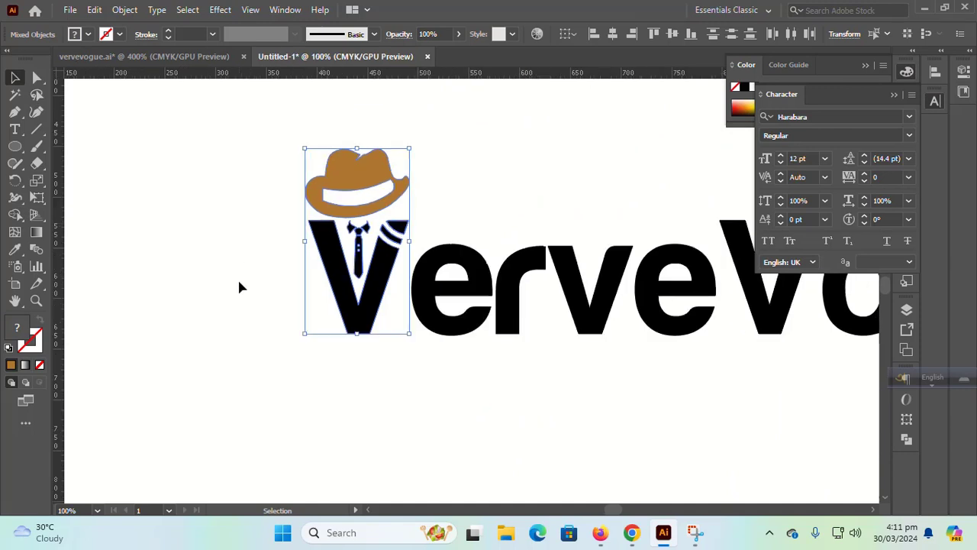
- Recolour the first V and its tie with the hat's brown fill using the Eyedropper
{"action": "left_click", "coordinate": [271, 246]}
{"action": "left_click_drag", "start_coordinate": [279, 241], "coordinate": [399, 268]}
{"action": "left_click", "coordinate": [15, 249]}
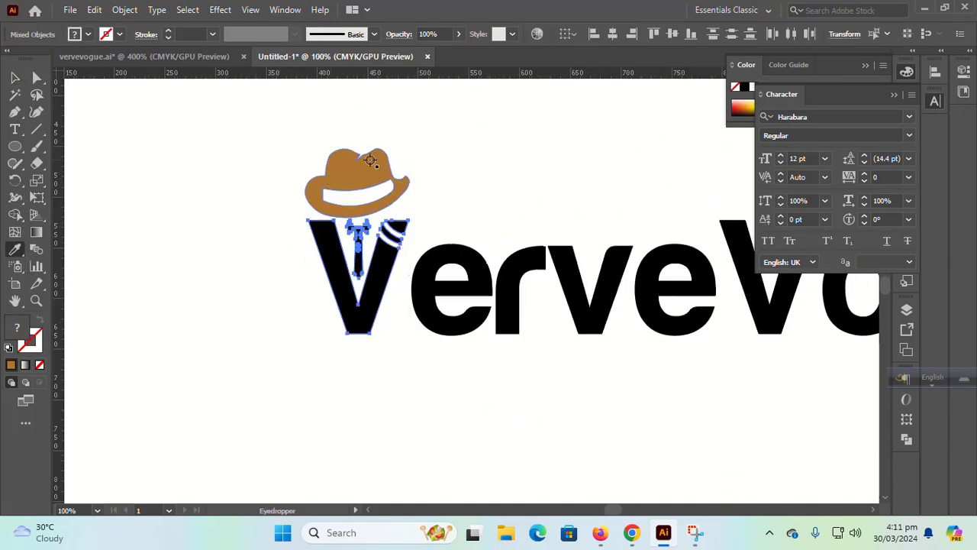
{"action": "left_click", "coordinate": [370, 160]}
{"action": "left_click", "coordinate": [15, 78]}
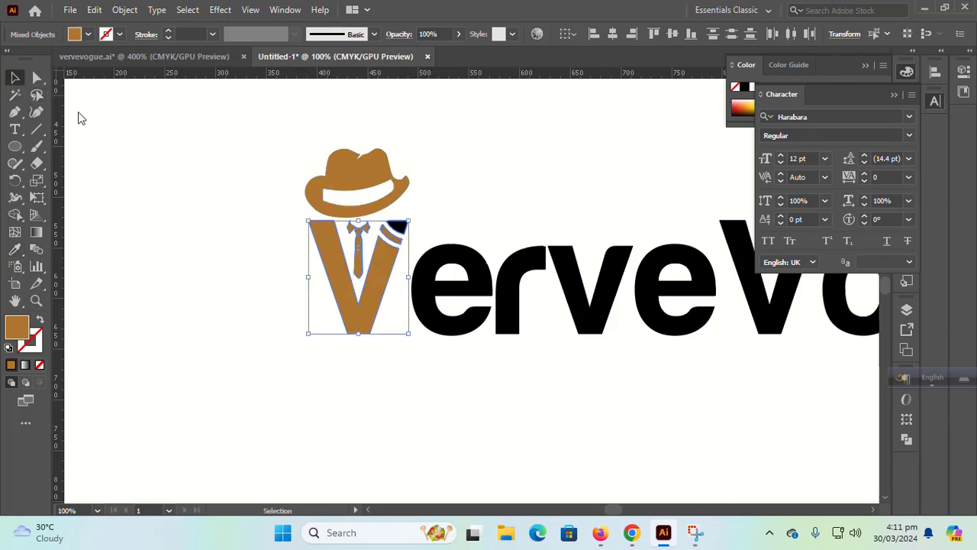
{"action": "left_click", "coordinate": [144, 162]}
{"action": "left_click", "coordinate": [406, 228]}
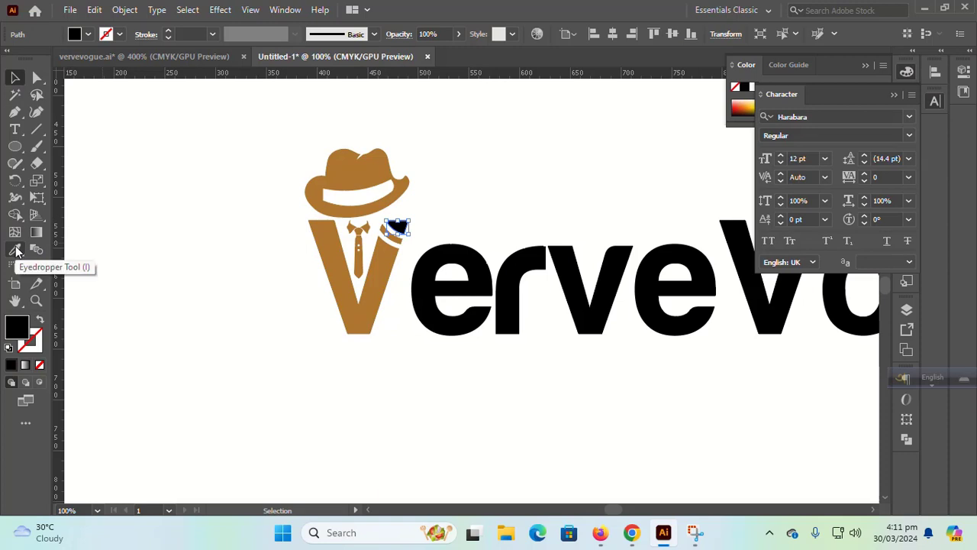
{"action": "key", "text": "v"}
{"action": "scroll", "coordinate": [138, 213], "scroll_direction": "down", "scroll_amount": 4}
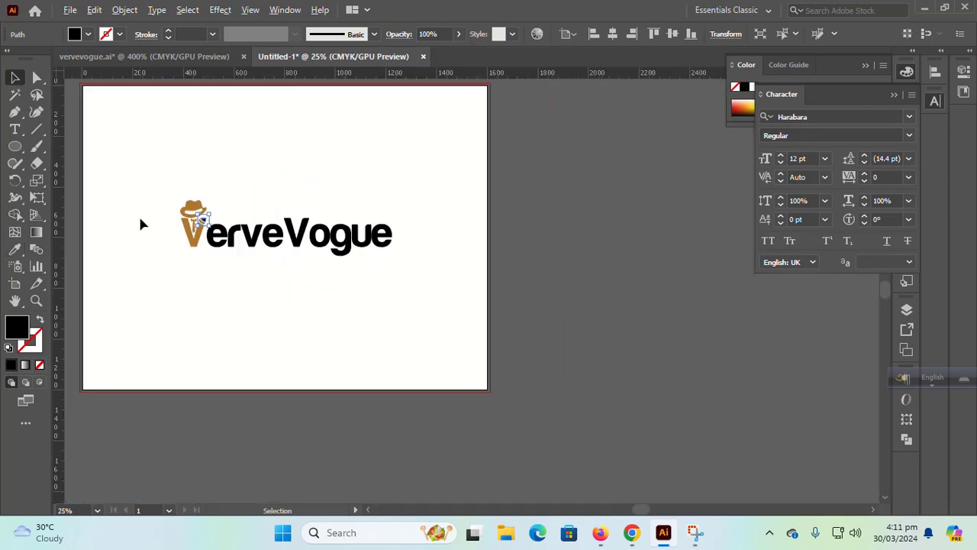
{"action": "left_click", "coordinate": [181, 315]}
{"action": "scroll", "coordinate": [360, 361], "scroll_direction": "up", "scroll_amount": 3}
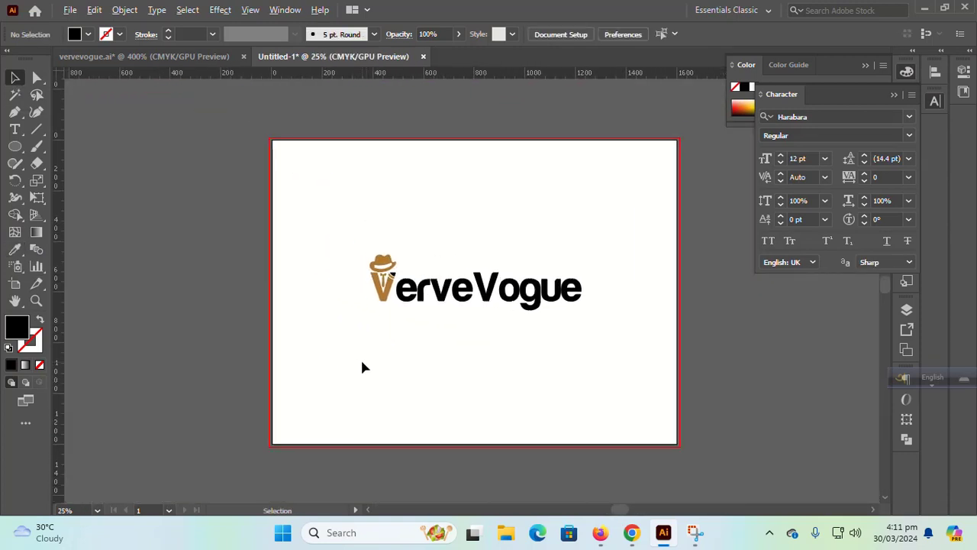
- Recolour the black sleeve tip above the stripes on the first V with the V's brown fill using the Eyedropper
{"action": "left_click", "coordinate": [445, 128]}
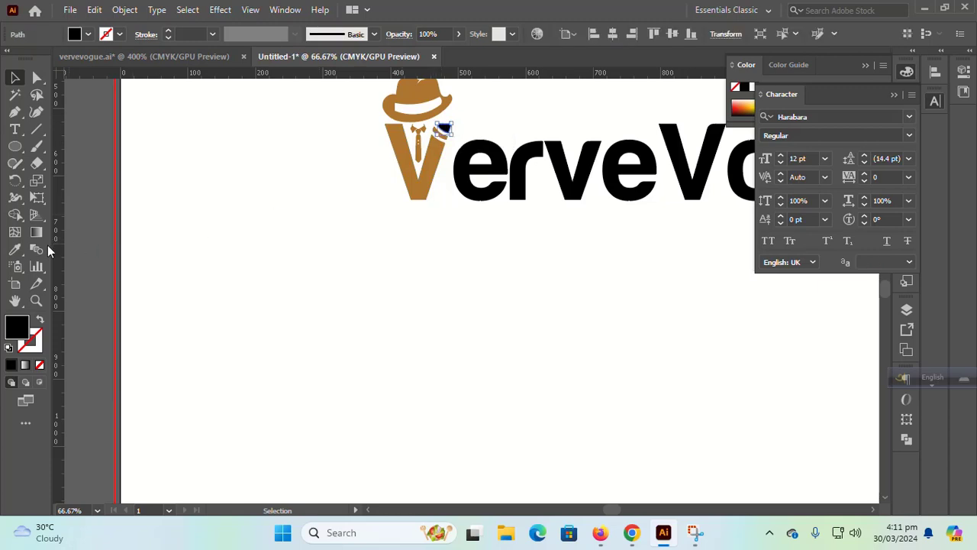
{"action": "left_click", "coordinate": [16, 252]}
{"action": "left_click", "coordinate": [398, 166]}
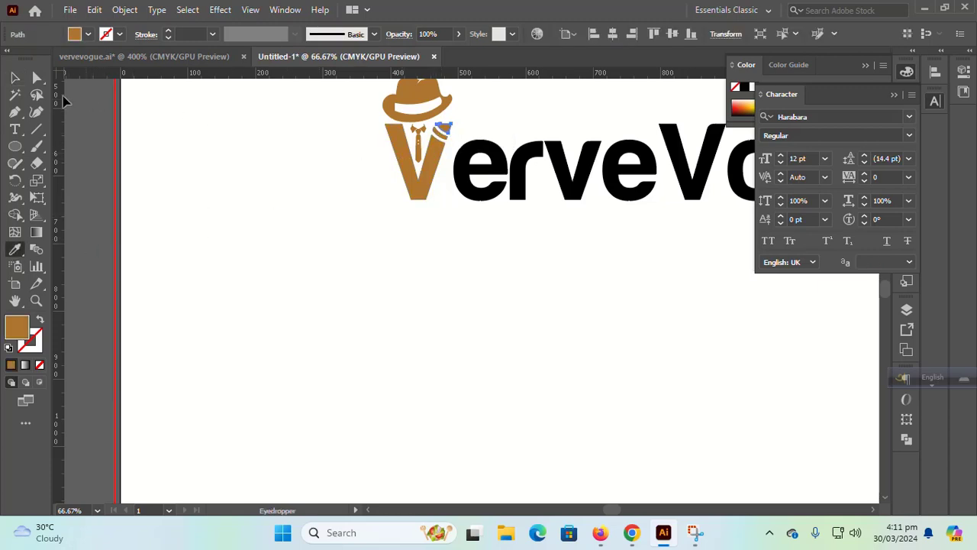
{"action": "left_click", "coordinate": [16, 78]}
{"action": "left_click", "coordinate": [316, 208]}
- Recolour the remaining wordmark letters, erveVogue, with the hat's brown fill using the Eyedropper
{"action": "scroll", "coordinate": [568, 322], "scroll_direction": "down", "scroll_amount": 1}
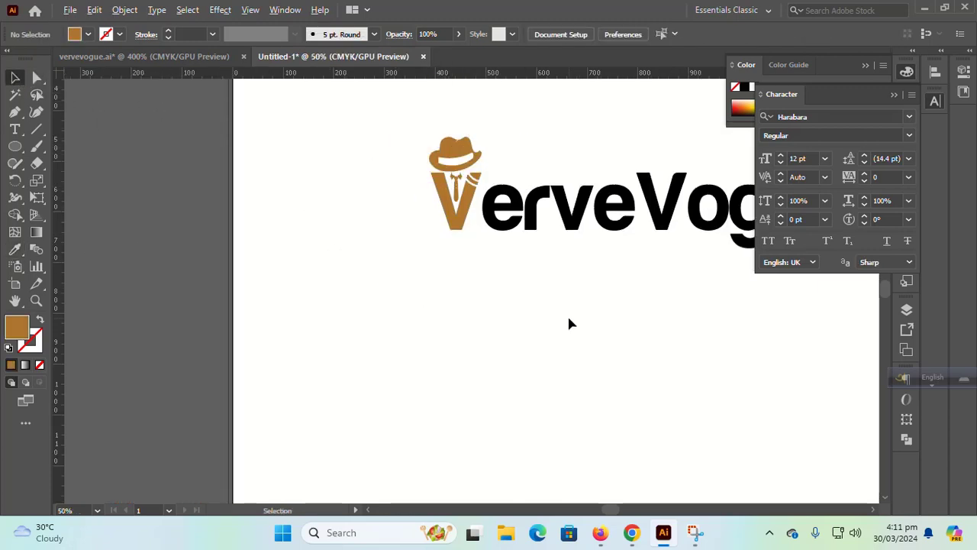
{"action": "left_click_drag", "start_coordinate": [745, 310], "coordinate": [480, 428]}
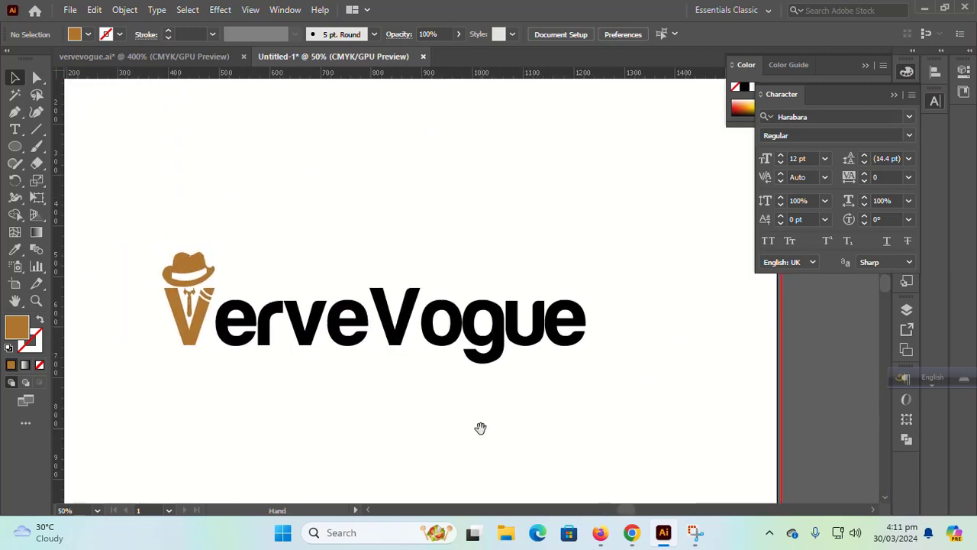
{"action": "scroll", "coordinate": [480, 427], "scroll_direction": "down", "scroll_amount": 1}
{"action": "scroll", "coordinate": [480, 427], "scroll_direction": "down", "scroll_amount": 4}
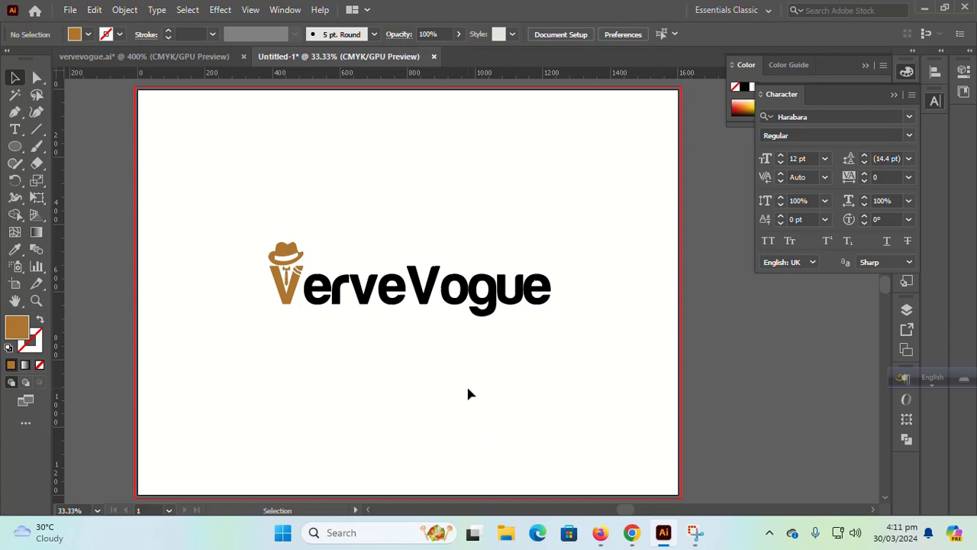
{"action": "left_click", "coordinate": [500, 304]}
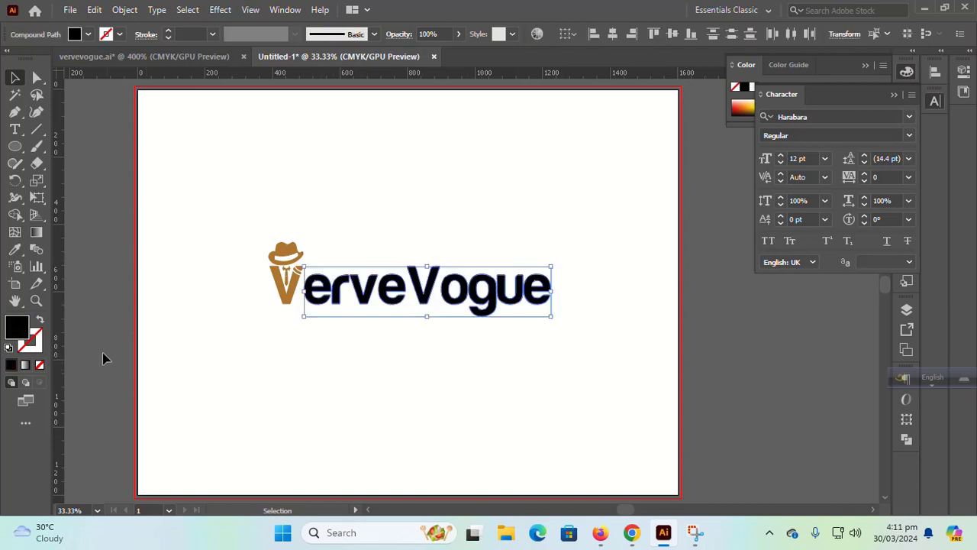
{"action": "left_click", "coordinate": [15, 249]}
{"action": "left_click", "coordinate": [272, 249]}
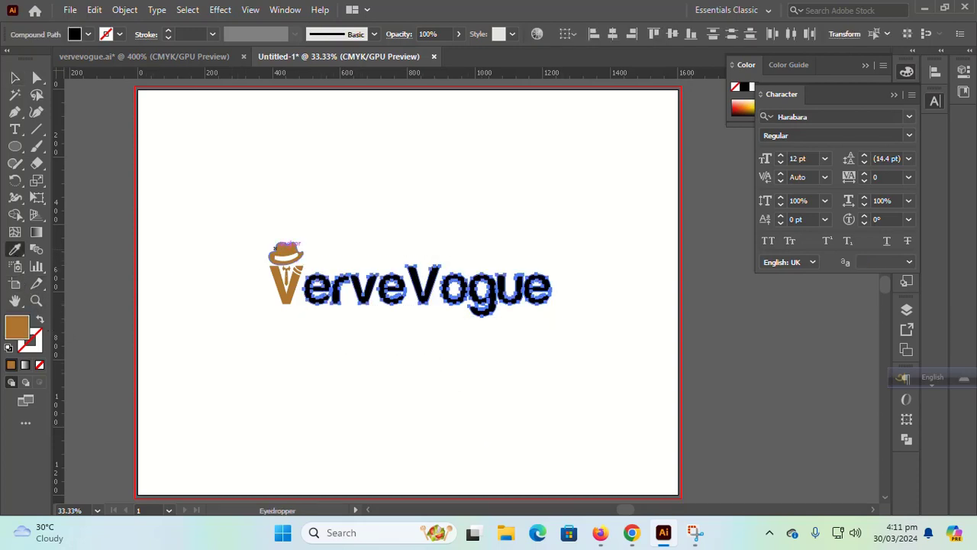
{"action": "key", "text": "v"}
{"action": "left_click", "coordinate": [158, 297]}
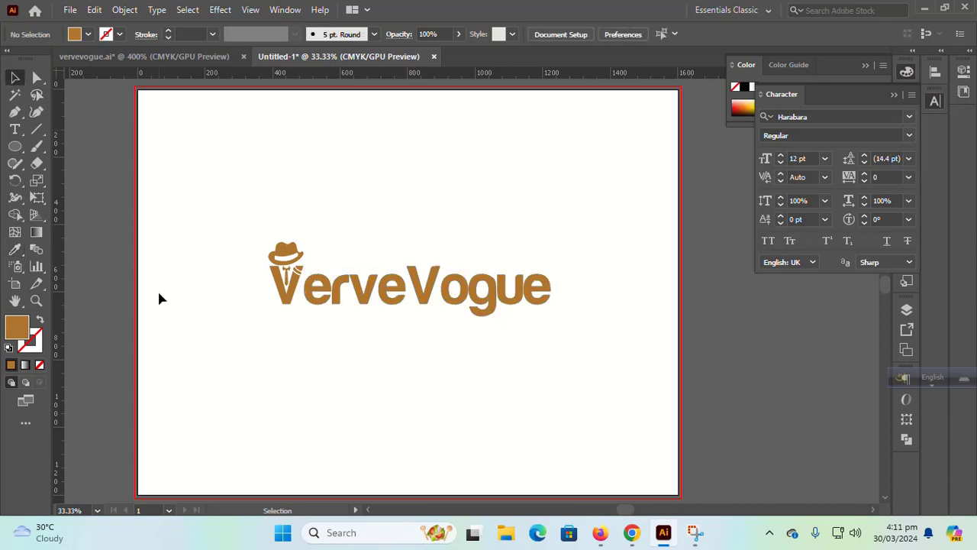
{"action": "scroll", "coordinate": [160, 294], "scroll_direction": "down", "scroll_amount": 1}
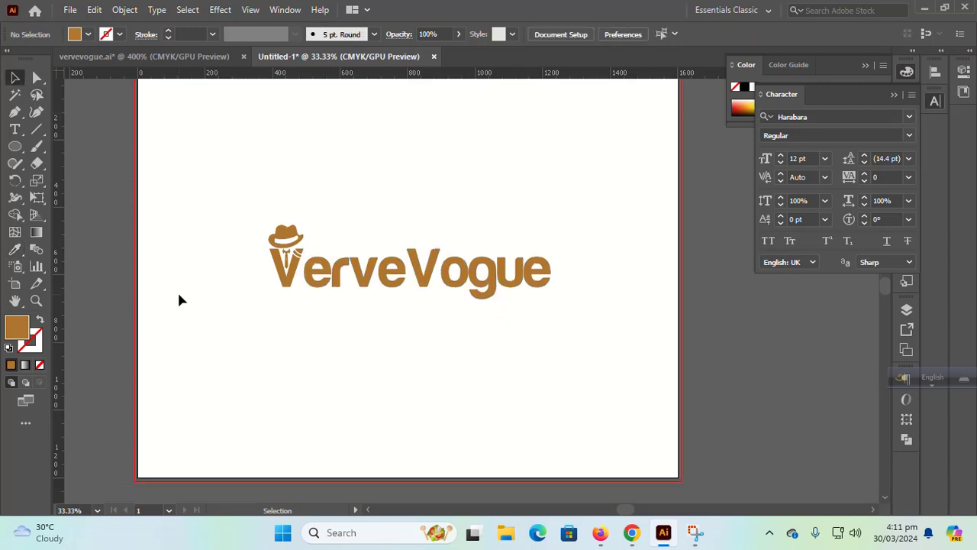
{"action": "scroll", "coordinate": [178, 295], "scroll_direction": "up", "scroll_amount": 1}
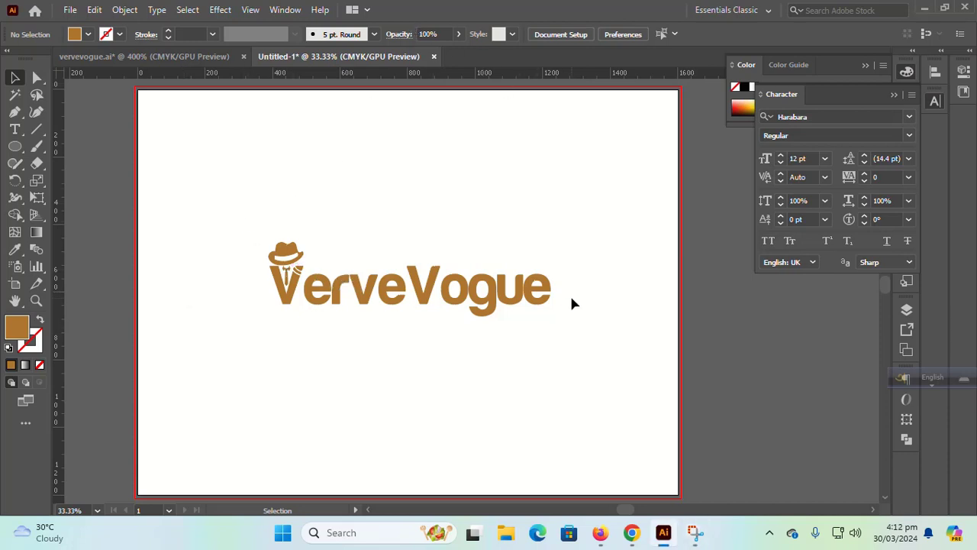
{"action": "left_click_drag", "start_coordinate": [563, 264], "coordinate": [238, 312]}
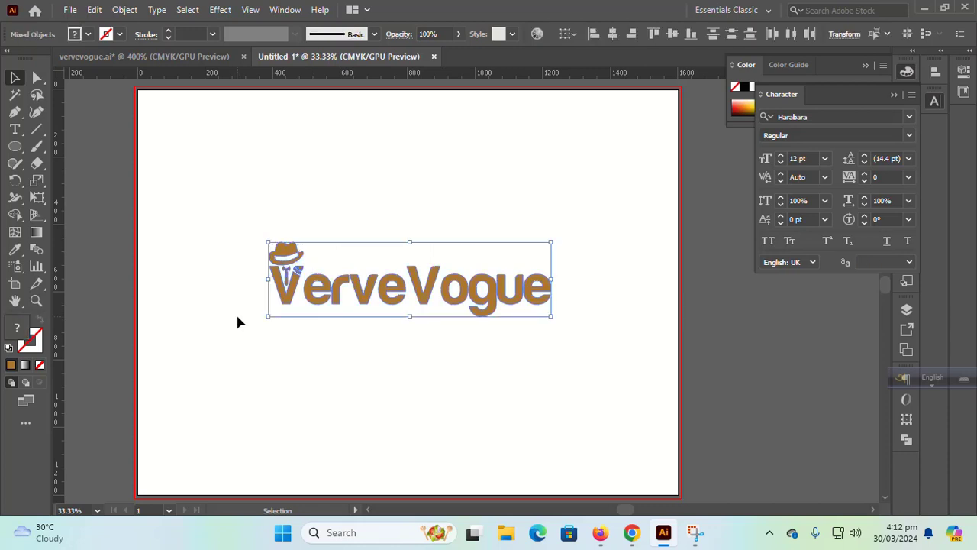
{"action": "left_click", "coordinate": [329, 362]}
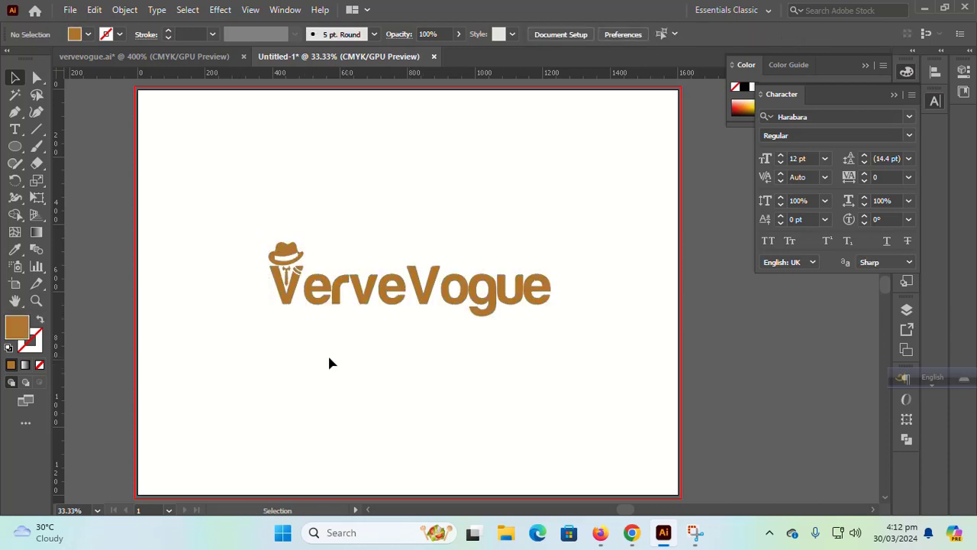
- Draw a brown rectangle covering the whole artboard and send it to the back, behind the logo
{"action": "left_click_drag", "start_coordinate": [15, 145], "coordinate": [53, 147]}
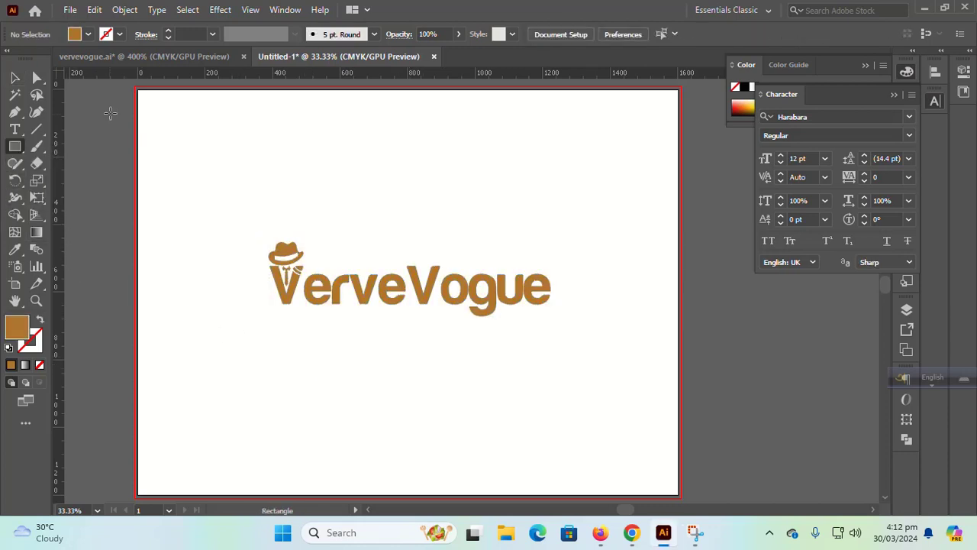
{"action": "left_click_drag", "start_coordinate": [137, 90], "coordinate": [678, 495]}
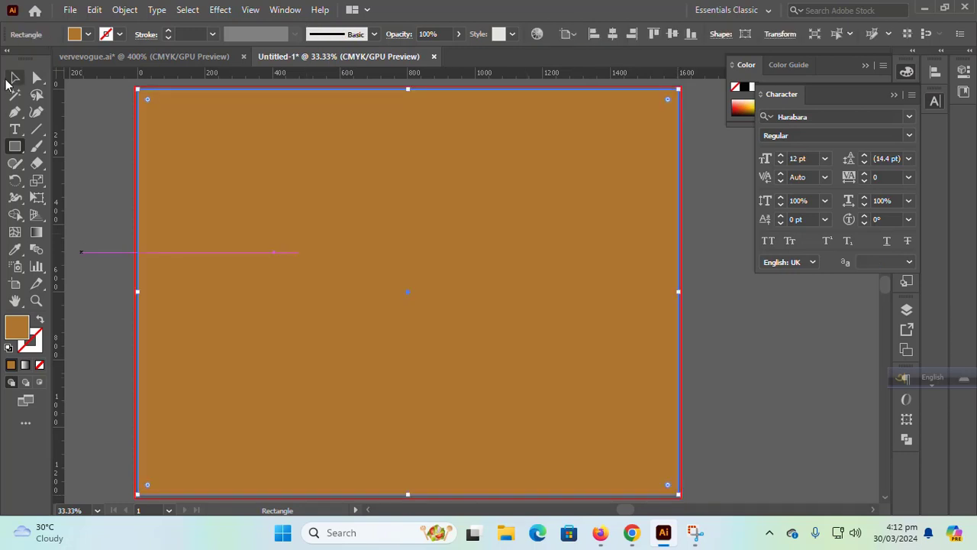
{"action": "left_click", "coordinate": [13, 78]}
{"action": "right_click", "coordinate": [313, 183]}
{"action": "mouse_move", "coordinate": [452, 432]}
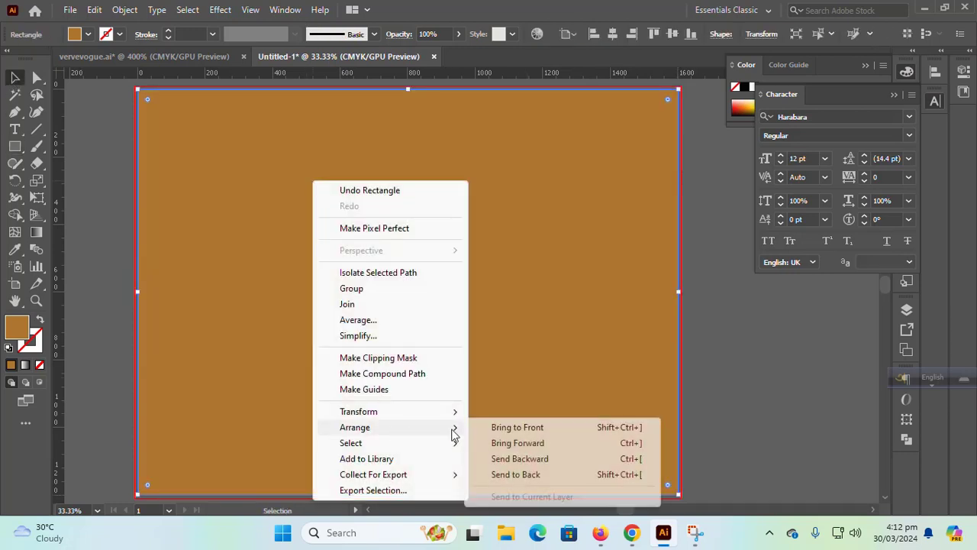
{"action": "left_click", "coordinate": [516, 474]}
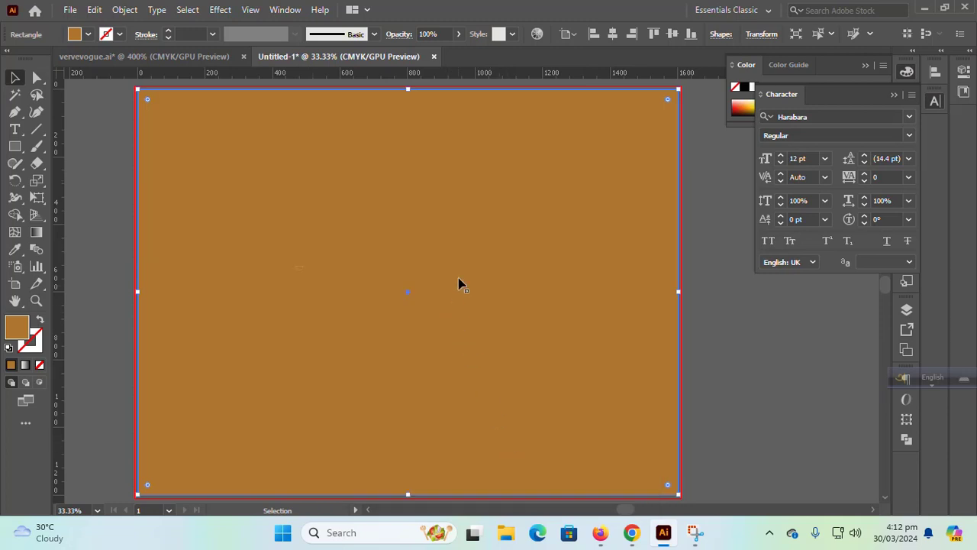
- Split the background into two stacked rectangles using an in-place copy, the upper covering about 57% of the artboard's height and the lower about 43%
{"action": "key", "text": "ctrl"}
{"action": "left_click_drag", "start_coordinate": [408, 89], "coordinate": [408, 322]}
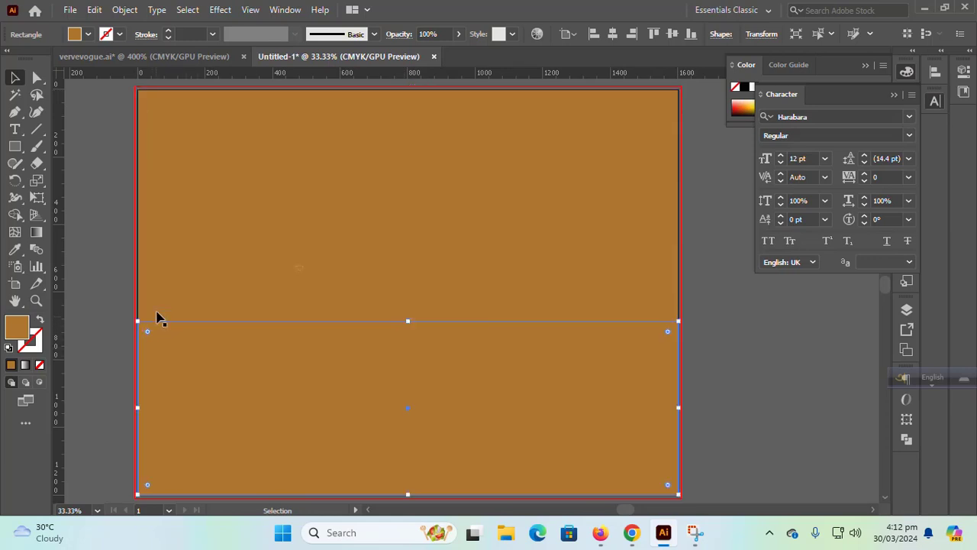
{"action": "left_click", "coordinate": [218, 264], "text": "shift"}
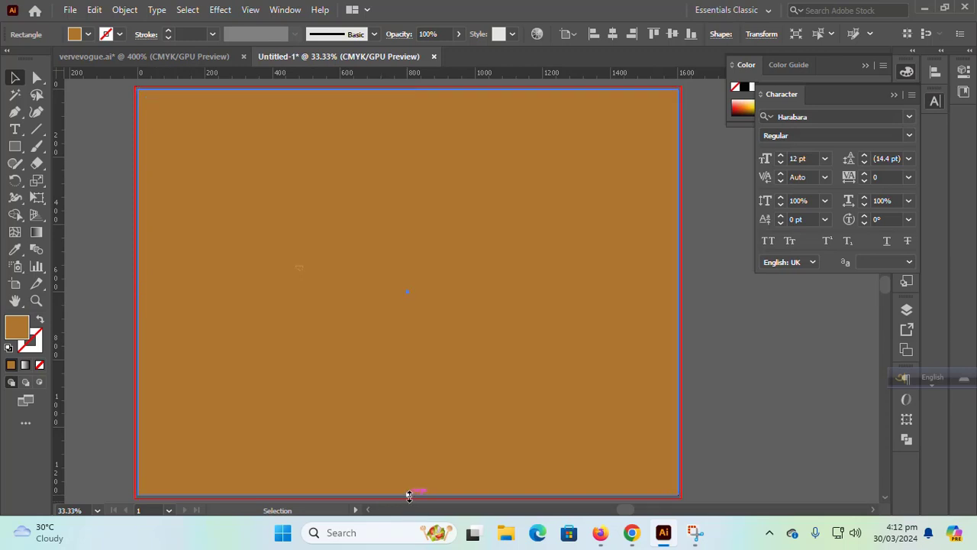
{"action": "left_click_drag", "start_coordinate": [408, 495], "coordinate": [408, 321]}
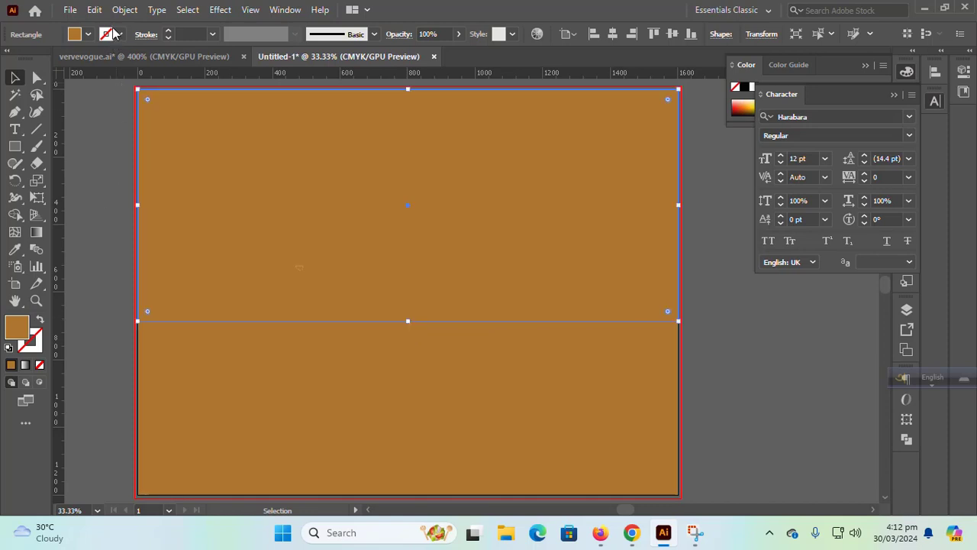
- Fill the upper background rectangle with white
{"action": "left_click", "coordinate": [88, 34]}
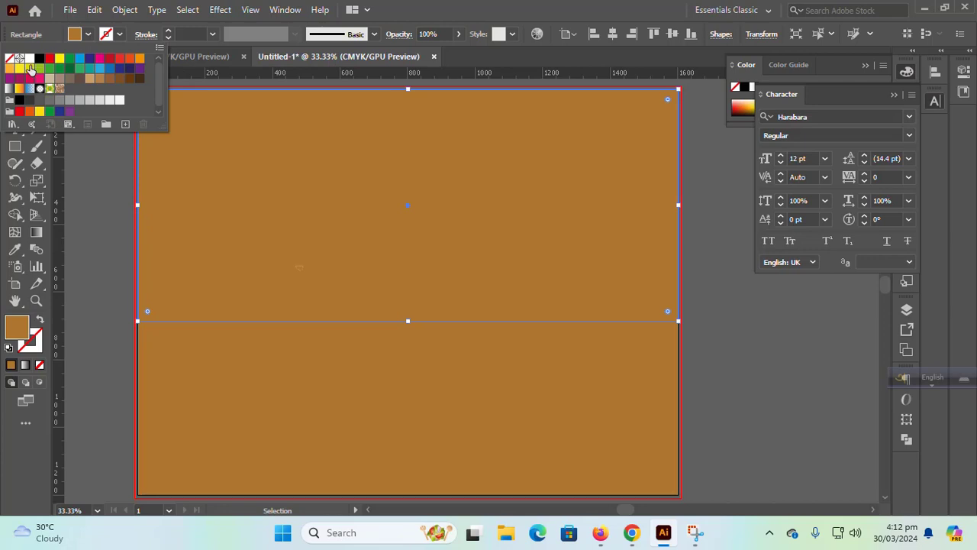
{"action": "left_click", "coordinate": [29, 59]}
{"action": "left_click", "coordinate": [89, 248]}
- Split the lower brown rectangle into two equal side-by-side parts using Split Into Grid with 1 row and 2 columns
{"action": "left_click", "coordinate": [254, 378]}
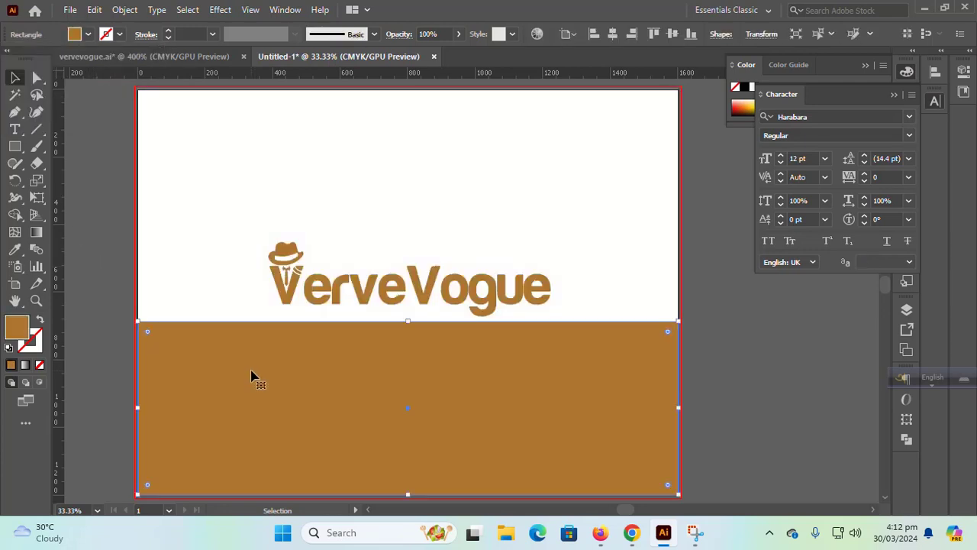
{"action": "left_click", "coordinate": [125, 10]}
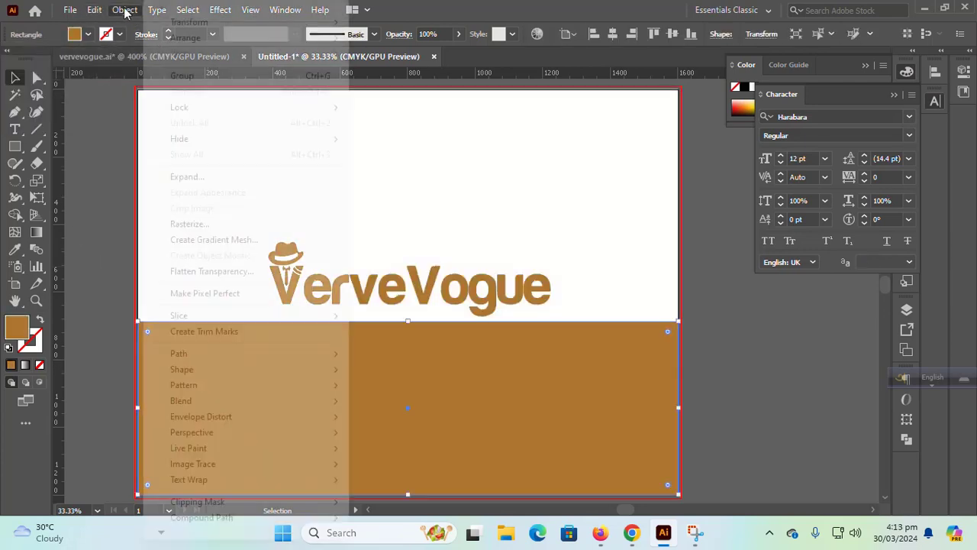
{"action": "mouse_move", "coordinate": [242, 355]}
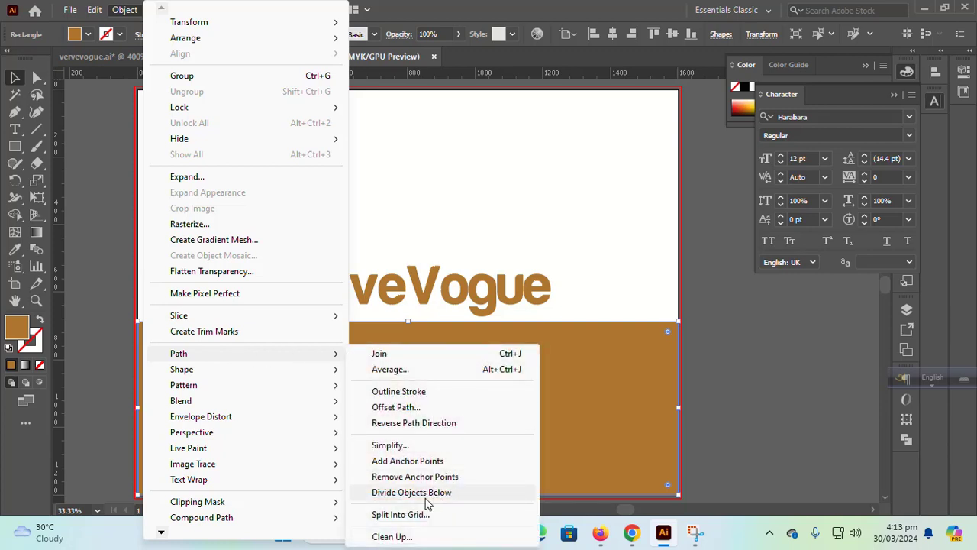
{"action": "left_click", "coordinate": [398, 514]}
{"action": "left_click", "coordinate": [357, 335]}
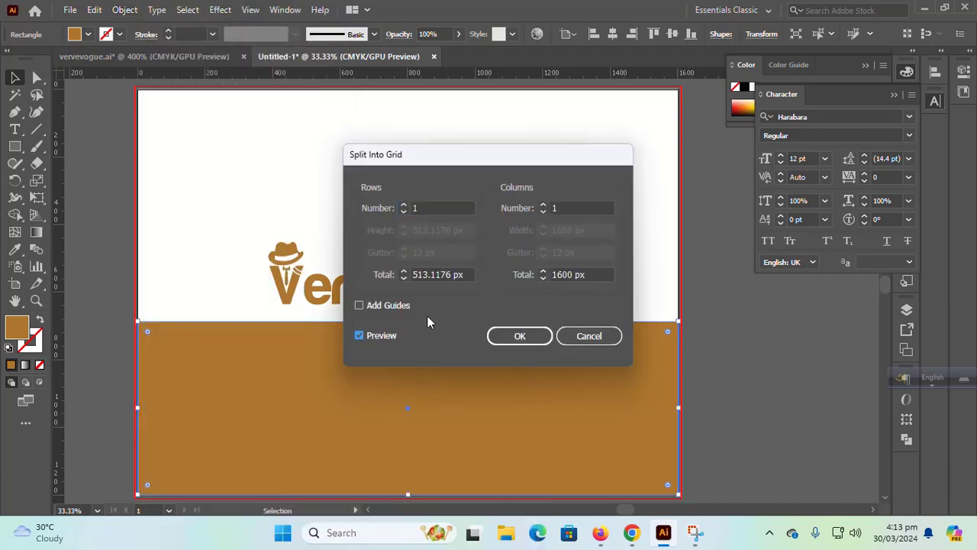
{"action": "left_click", "coordinate": [542, 205]}
{"action": "left_click", "coordinate": [516, 337]}
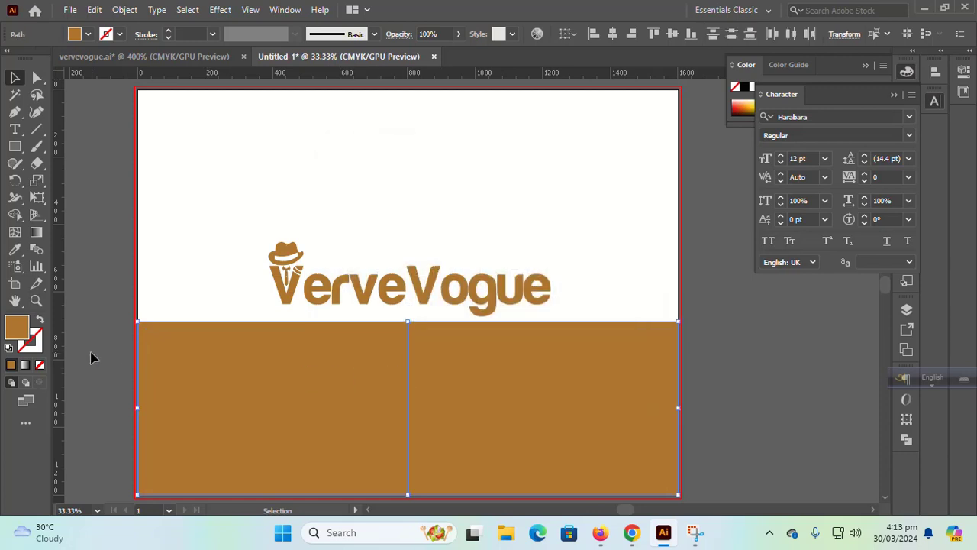
- Centre the VerveVogue logo horizontally and vertically on the white rectangle
{"action": "left_click", "coordinate": [313, 288]}
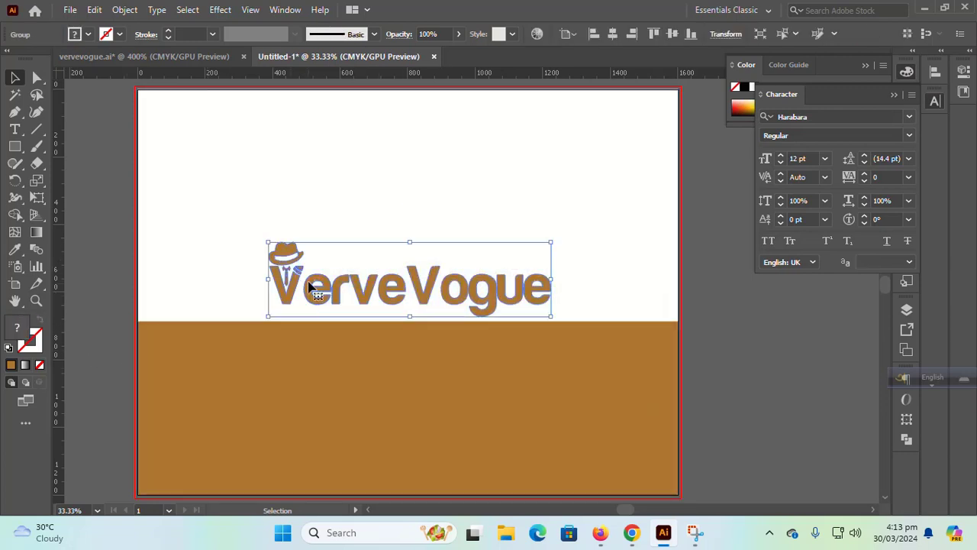
{"action": "left_click", "coordinate": [409, 200], "text": "shift"}
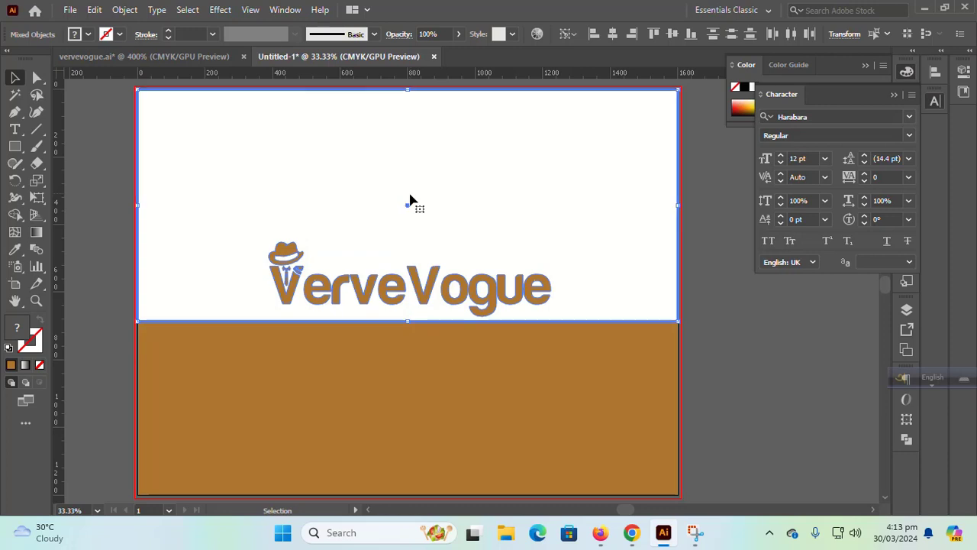
{"action": "left_click", "coordinate": [612, 35]}
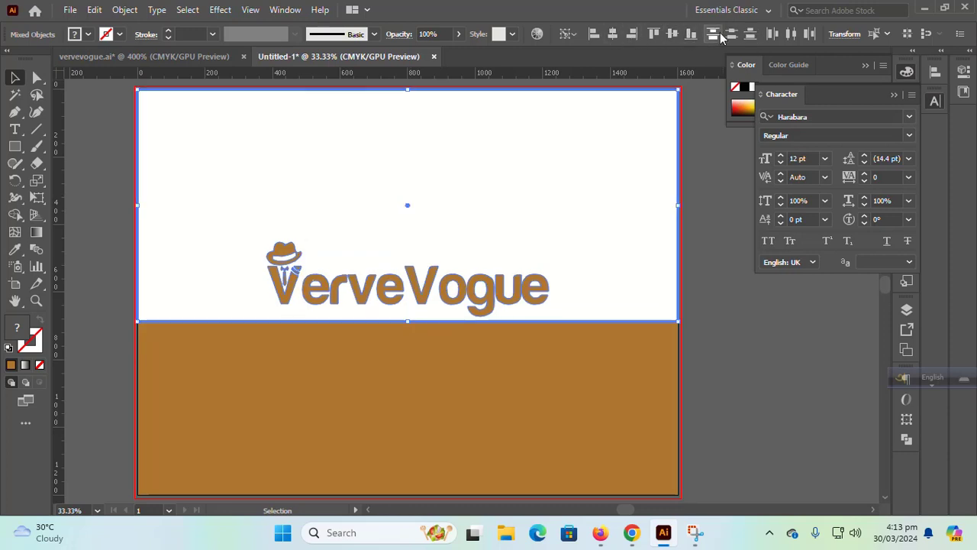
{"action": "left_click", "coordinate": [677, 32]}
{"action": "left_click", "coordinate": [715, 226]}
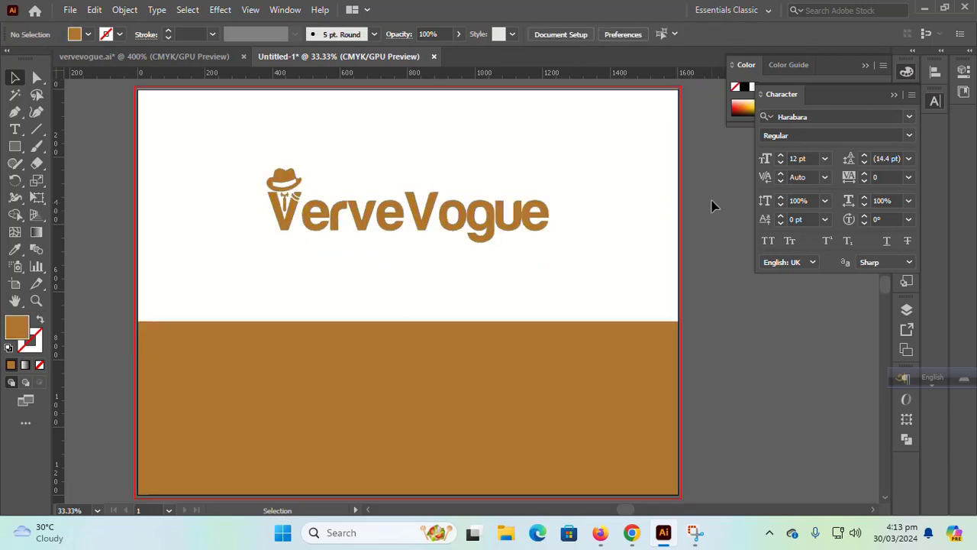
- Fill the lower-left background rectangle with black
{"action": "scroll", "coordinate": [711, 206], "scroll_direction": "down", "scroll_amount": 1}
{"action": "left_click", "coordinate": [324, 353]}
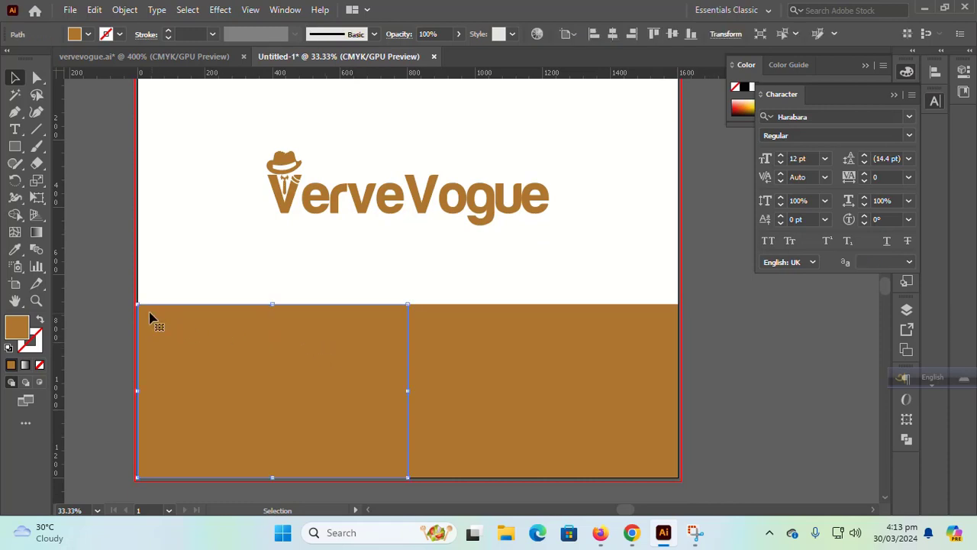
{"action": "left_click", "coordinate": [14, 249]}
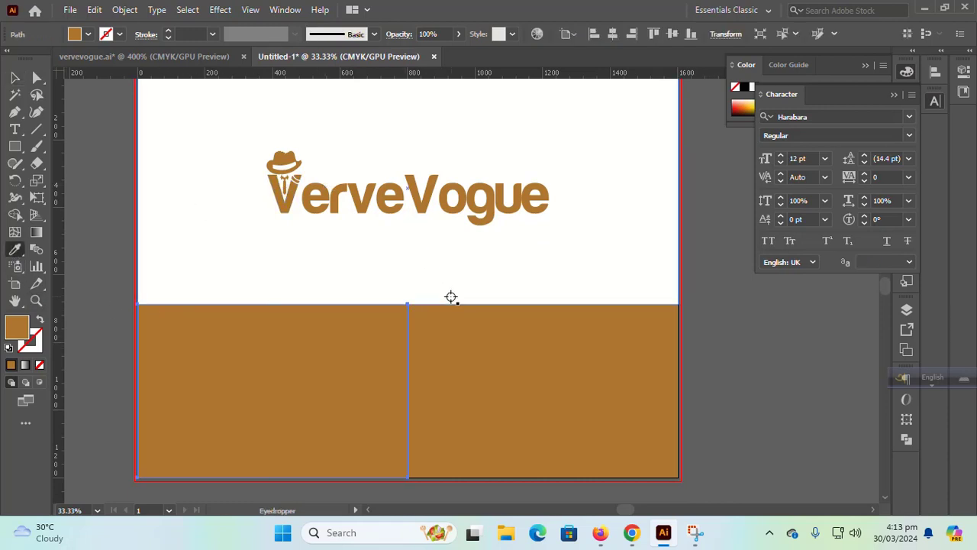
{"action": "left_click", "coordinate": [13, 80]}
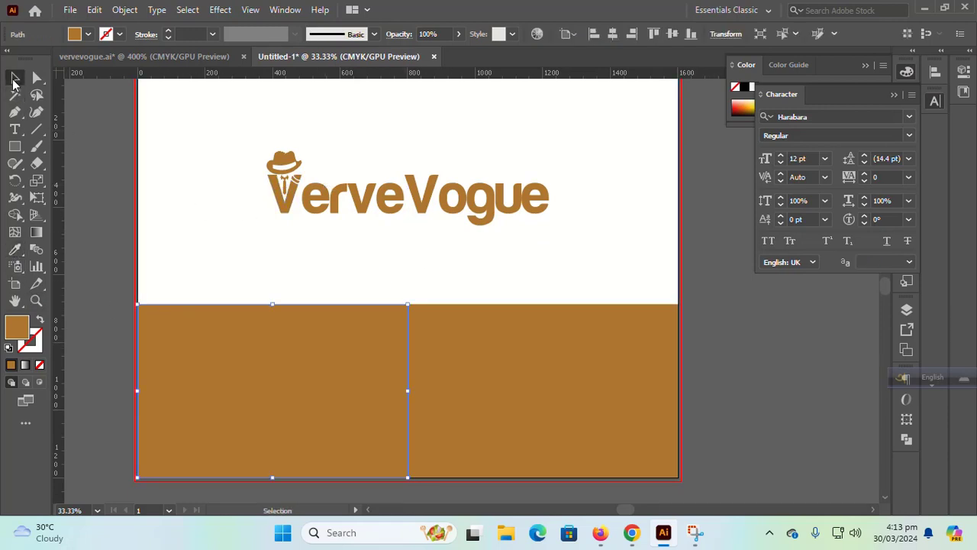
{"action": "left_click", "coordinate": [88, 34]}
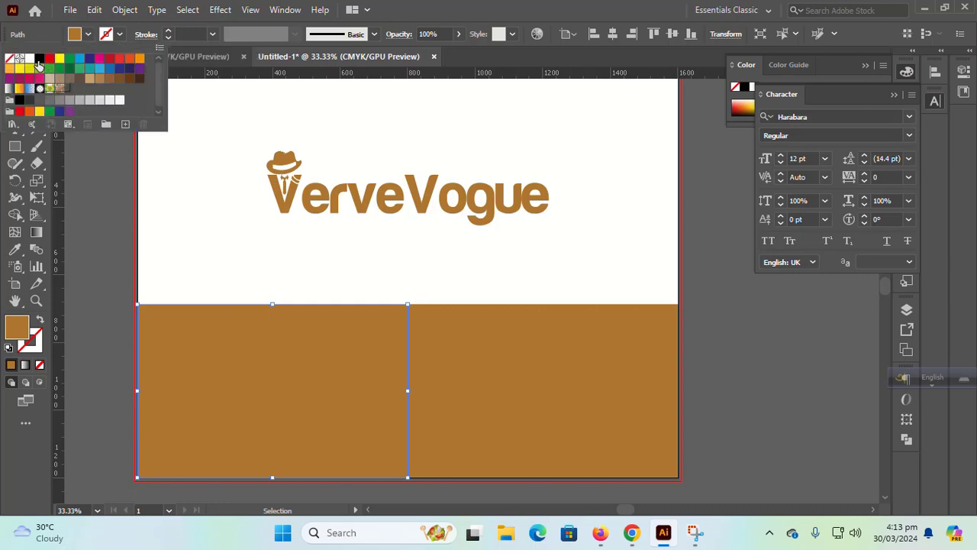
{"action": "left_click", "coordinate": [39, 64]}
{"action": "left_click", "coordinate": [89, 221]}
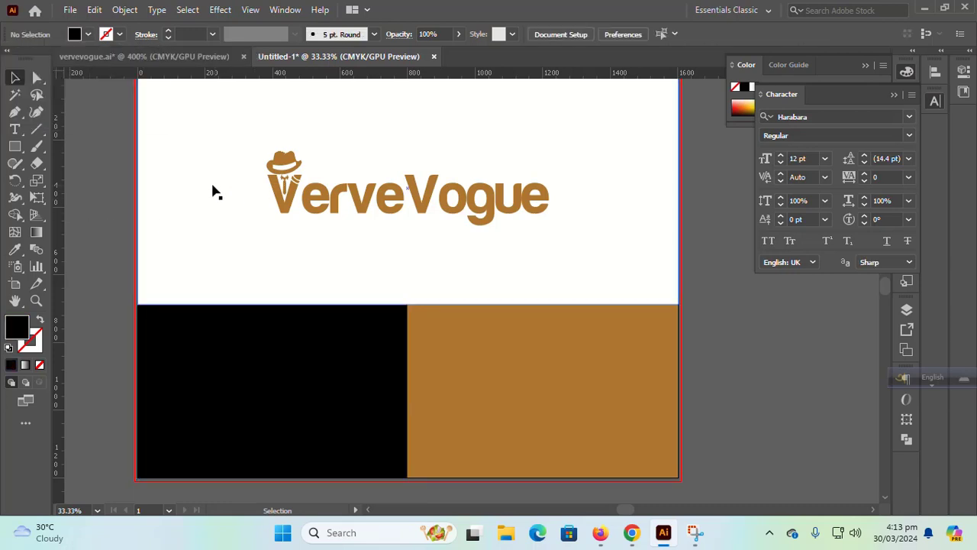
- Place a copy of the VerveVogue logo over the black rectangle and bring it to the front
{"action": "left_click_drag", "start_coordinate": [236, 181], "coordinate": [500, 200]}
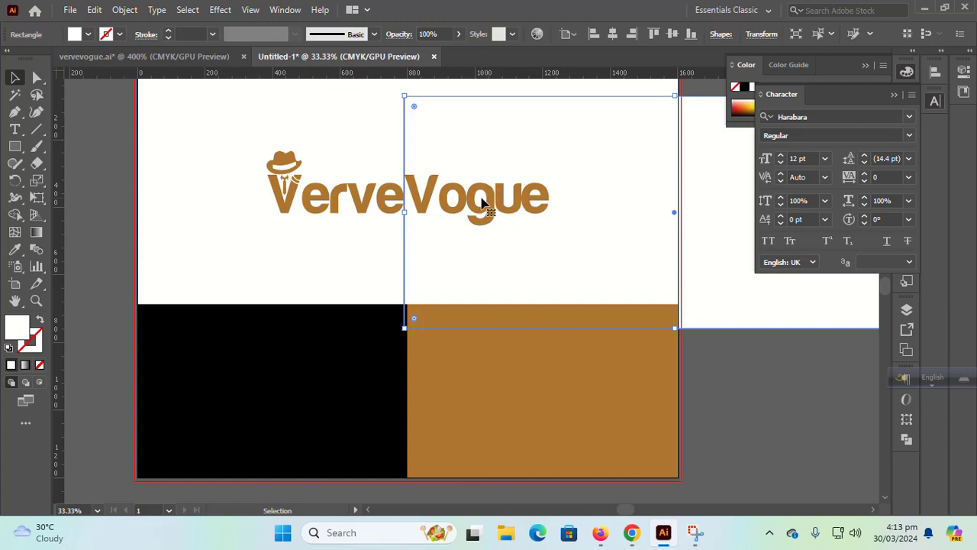
{"action": "key", "text": "ctrl+z"}
{"action": "left_click", "coordinate": [463, 199]}
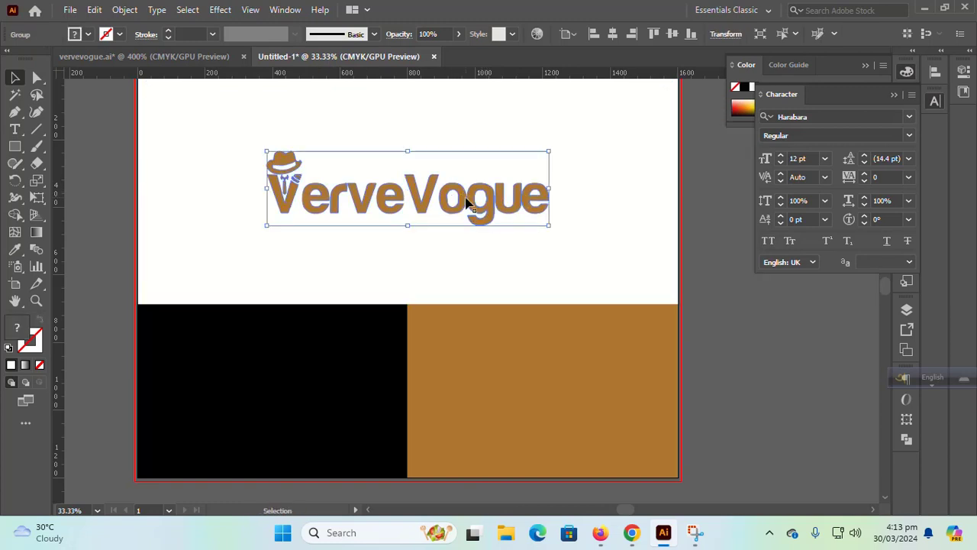
{"action": "left_click_drag", "start_coordinate": [460, 206], "coordinate": [371, 363]}
{"action": "right_click", "coordinate": [371, 362]}
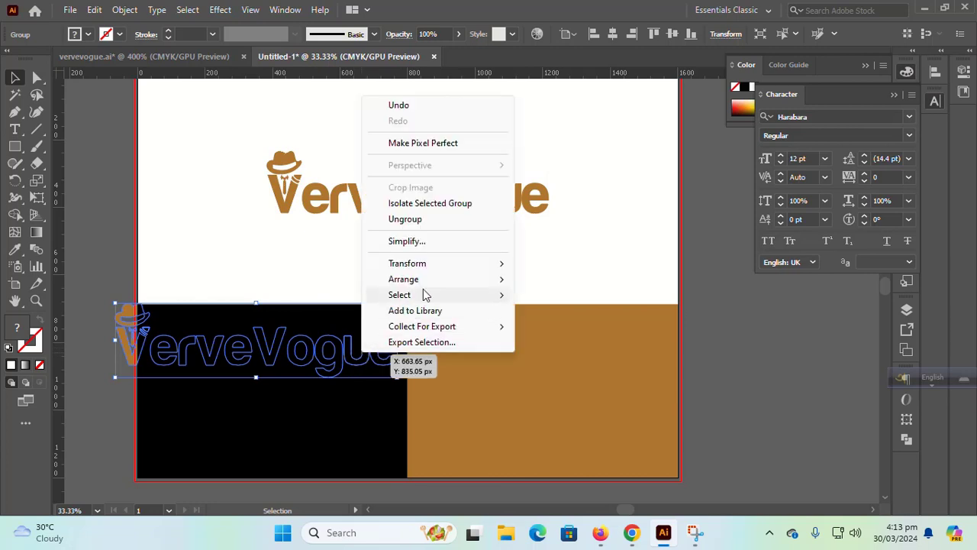
{"action": "mouse_move", "coordinate": [421, 279]}
{"action": "left_click", "coordinate": [542, 280]}
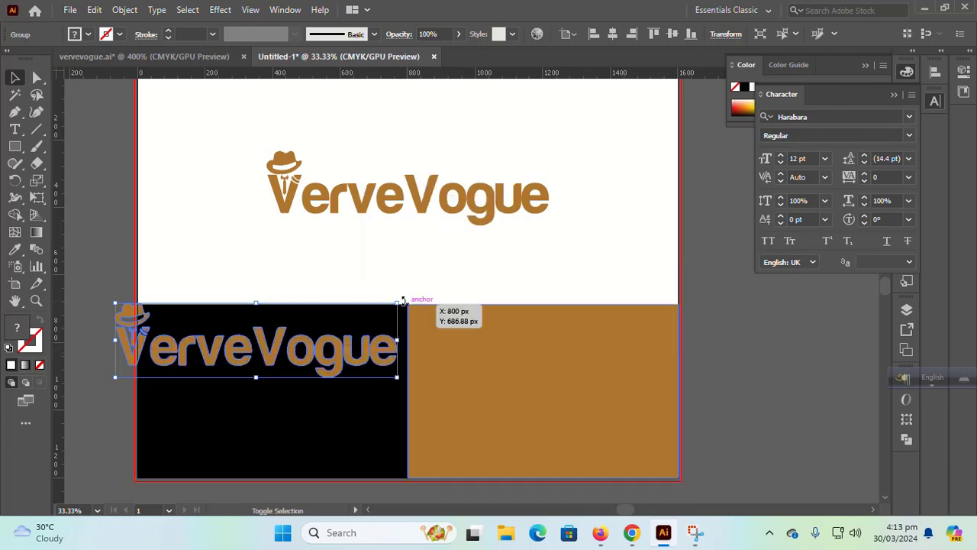
- Scale the logo copy down to about 60% and centre it horizontally and vertically on the black rectangle
{"action": "mouse_move", "coordinate": [397, 304]}
{"action": "left_mouse_down"}
{"action": "mouse_move", "coordinate": [386, 332]}
{"action": "mouse_move", "coordinate": [387, 321]}
{"action": "left_mouse_up"}
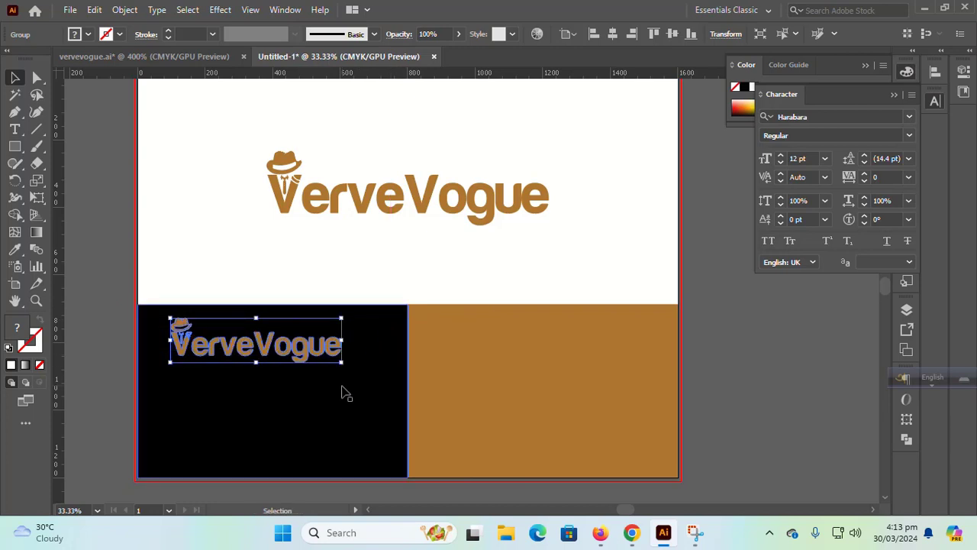
{"action": "left_click", "coordinate": [341, 386], "text": "shift"}
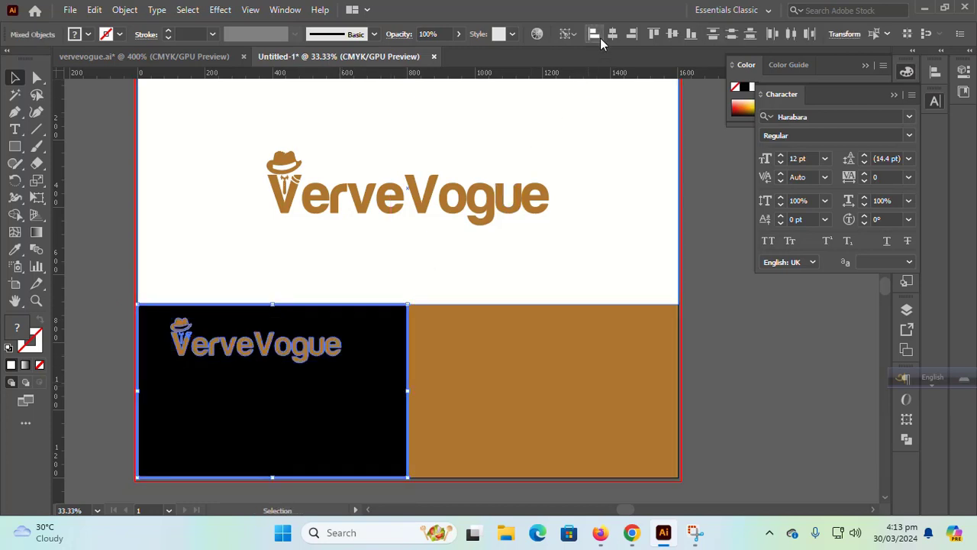
{"action": "left_click", "coordinate": [612, 34]}
{"action": "left_click", "coordinate": [676, 35]}
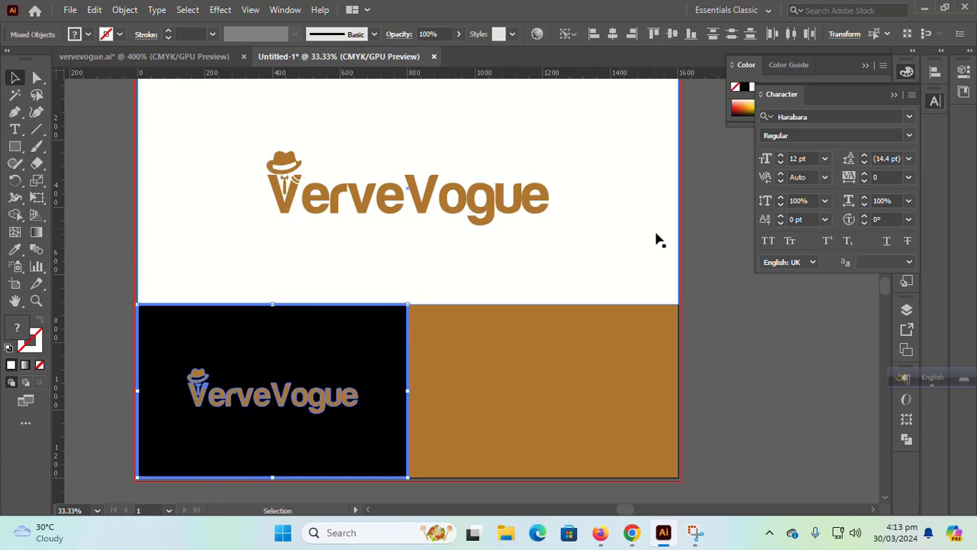
{"action": "left_click", "coordinate": [737, 273]}
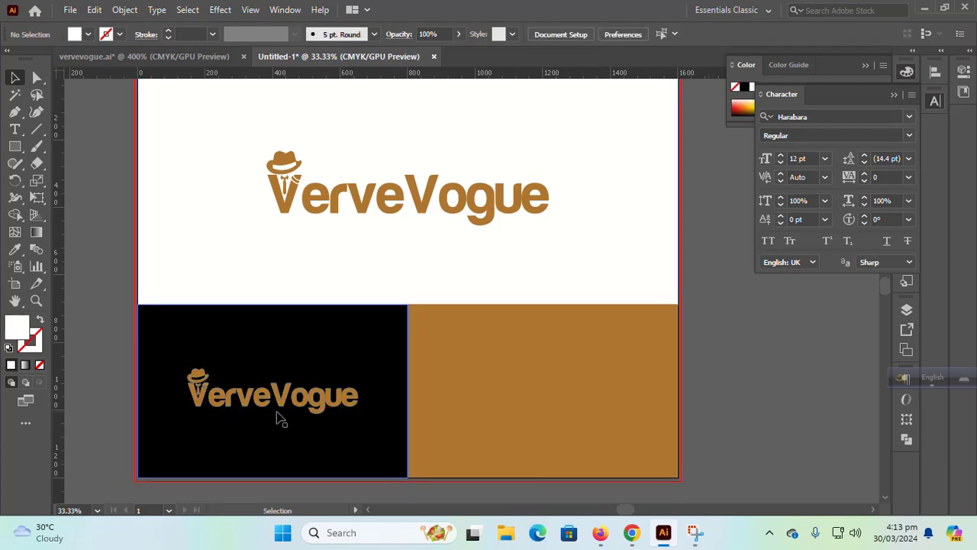
- Copy the small logo level onto the brown rectangle and centre it horizontally there, with the rectangle as key object
{"action": "left_click_drag", "start_coordinate": [284, 398], "coordinate": [554, 410]}
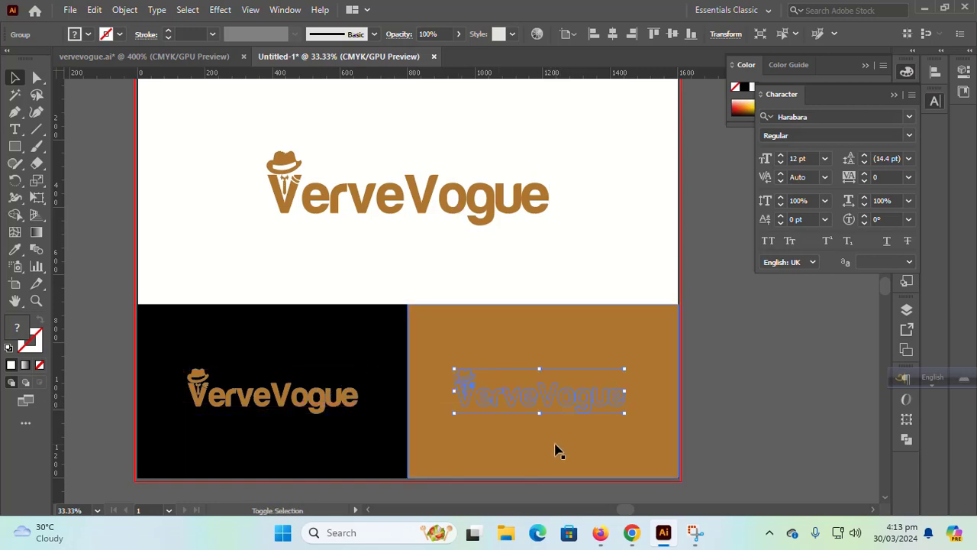
{"action": "left_click", "coordinate": [556, 446]}
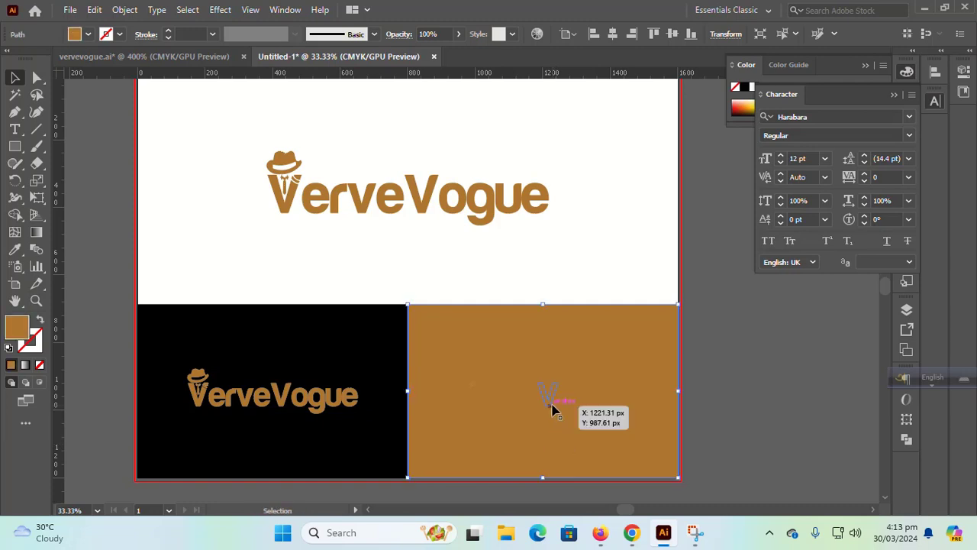
{"action": "left_click", "coordinate": [552, 410]}
{"action": "double_click", "coordinate": [558, 454]}
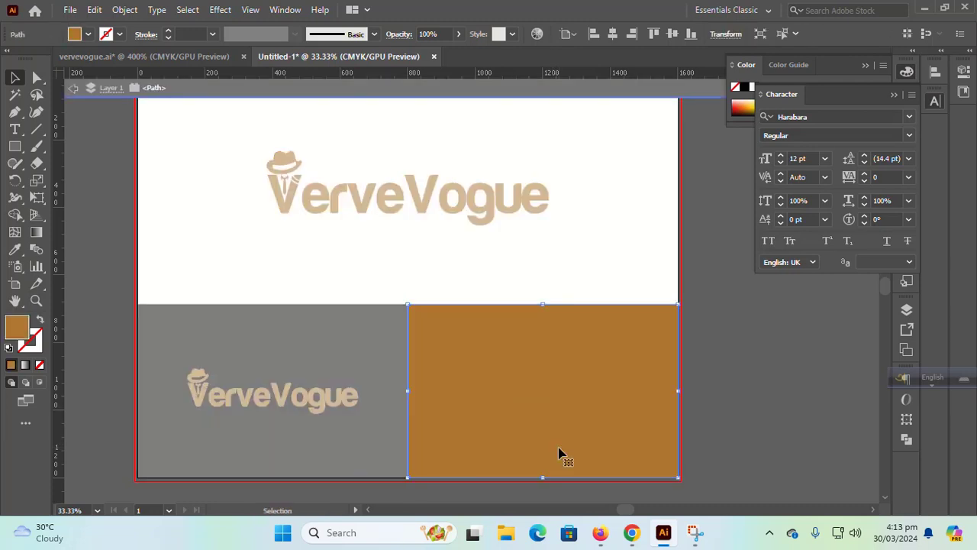
{"action": "left_click", "coordinate": [76, 89]}
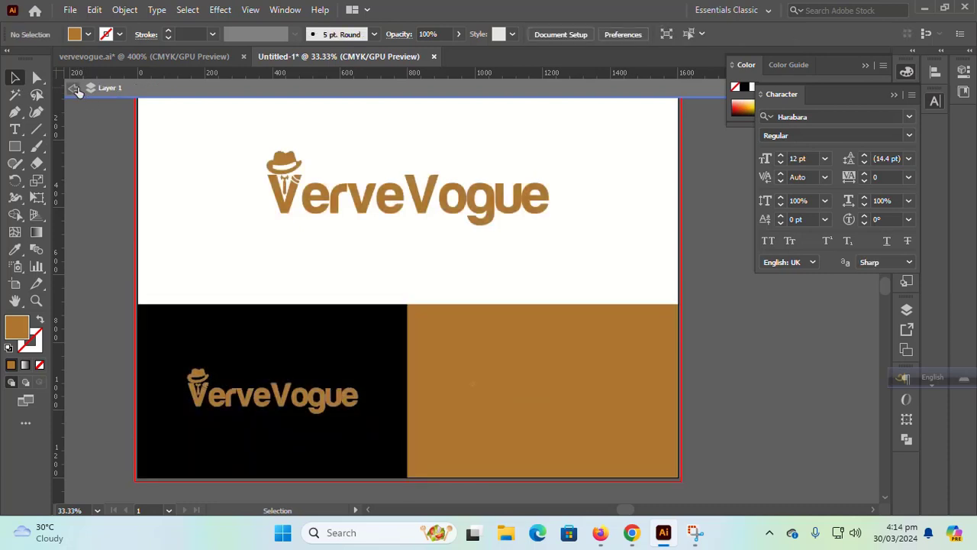
{"action": "left_click", "coordinate": [532, 388]}
{"action": "left_click", "coordinate": [539, 340], "text": "shift"}
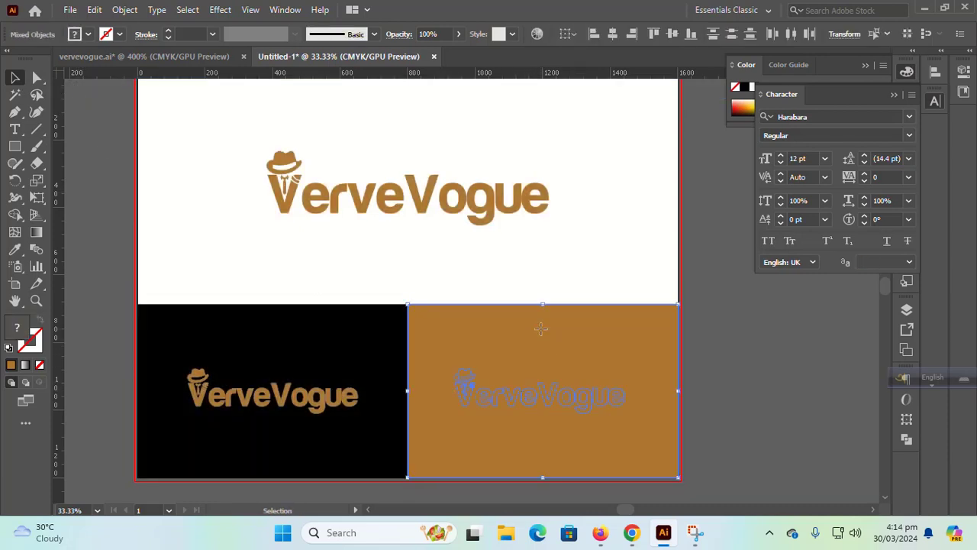
{"action": "left_click", "coordinate": [540, 329]}
{"action": "left_click", "coordinate": [612, 34]}
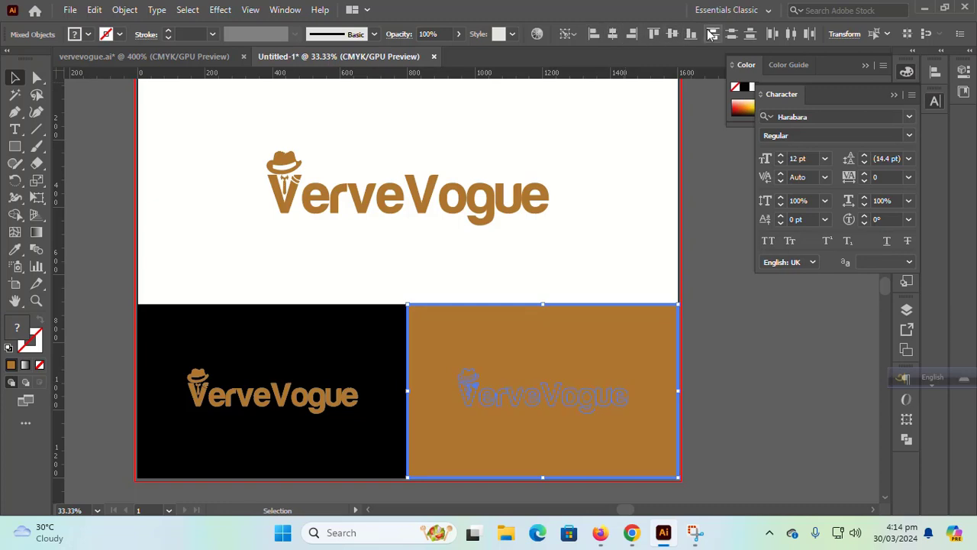
{"action": "left_click", "coordinate": [718, 331]}
- Recolour the logo copy on the brown rectangle with the upper rectangle's white fill using the Eyedropper
{"action": "left_click_drag", "start_coordinate": [563, 389], "coordinate": [571, 391]}
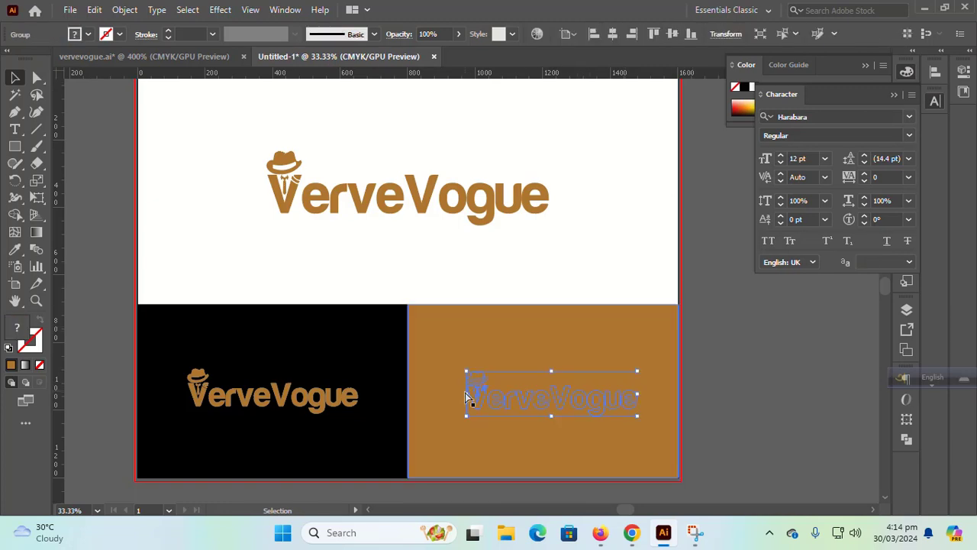
{"action": "left_click", "coordinate": [15, 249]}
{"action": "left_click", "coordinate": [212, 185]}
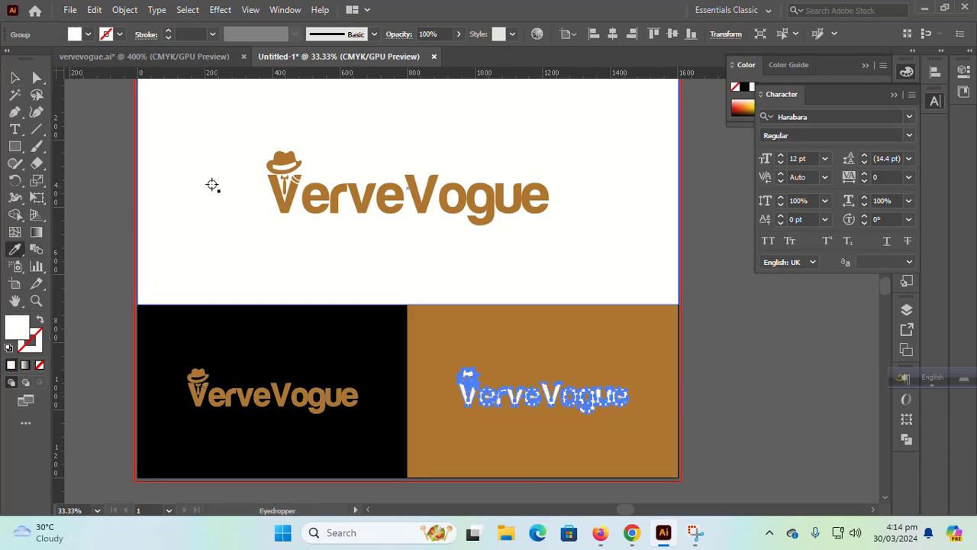
{"action": "key", "text": "v"}
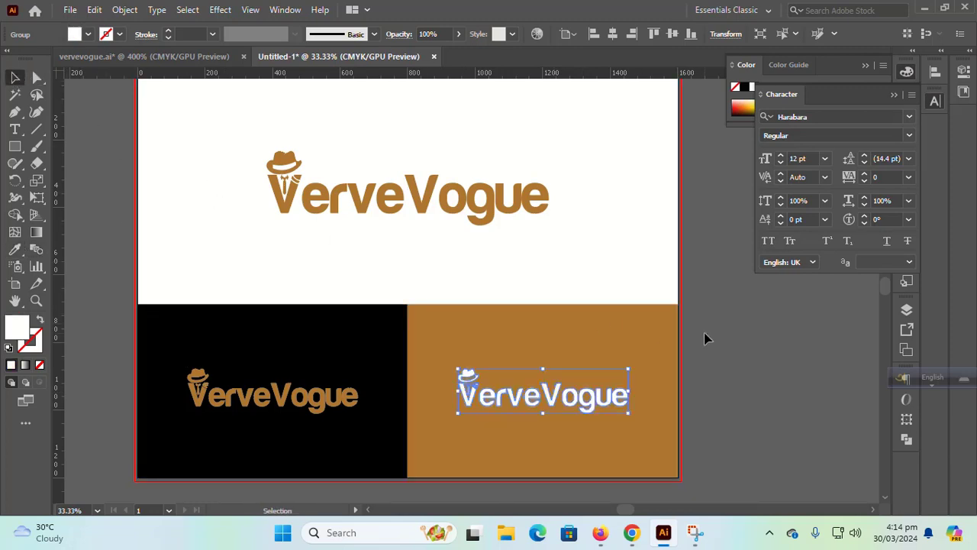
{"action": "left_click", "coordinate": [705, 338]}
{"action": "scroll", "coordinate": [716, 383], "scroll_direction": "up", "scroll_amount": 1}
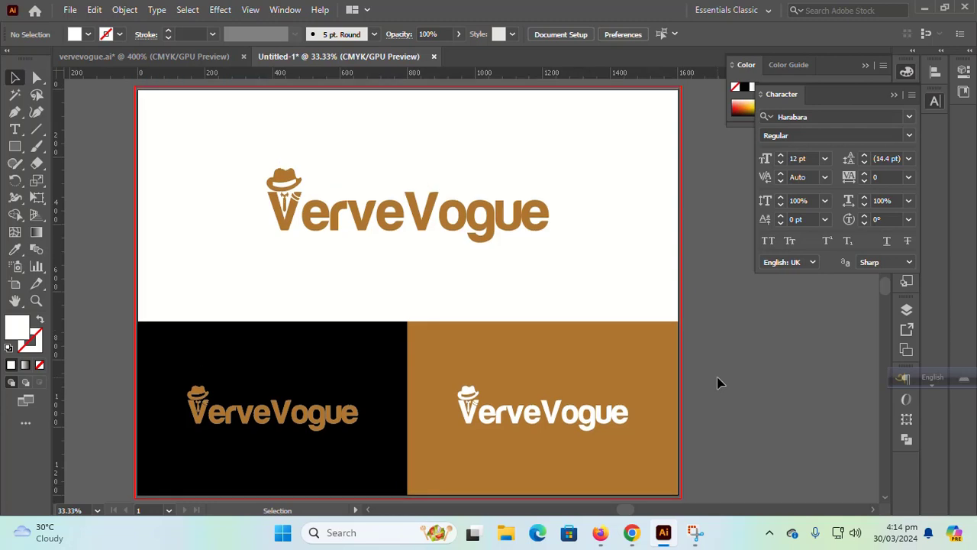
{"action": "scroll", "coordinate": [720, 383], "scroll_direction": "up", "scroll_amount": 2}
{"action": "scroll", "coordinate": [719, 382], "scroll_direction": "down", "scroll_amount": 2}
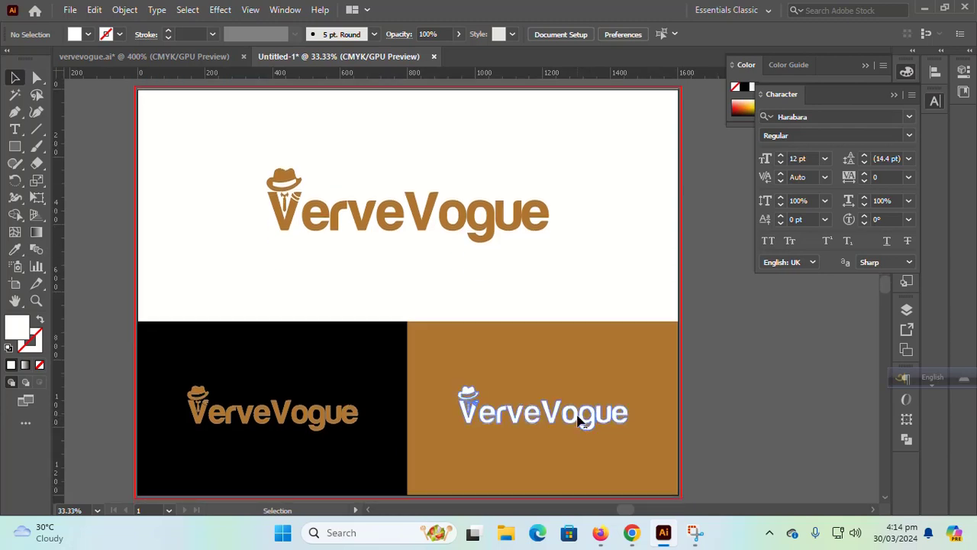
{"action": "left_click", "coordinate": [617, 413]}
{"action": "left_click", "coordinate": [614, 366], "text": "shift"}
{"action": "left_click", "coordinate": [614, 366]}
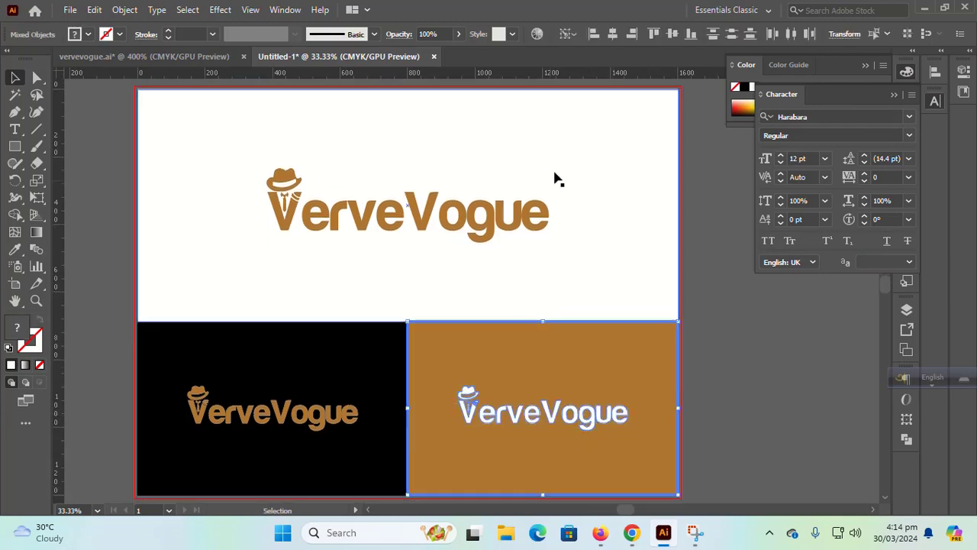
{"action": "left_click", "coordinate": [748, 340]}
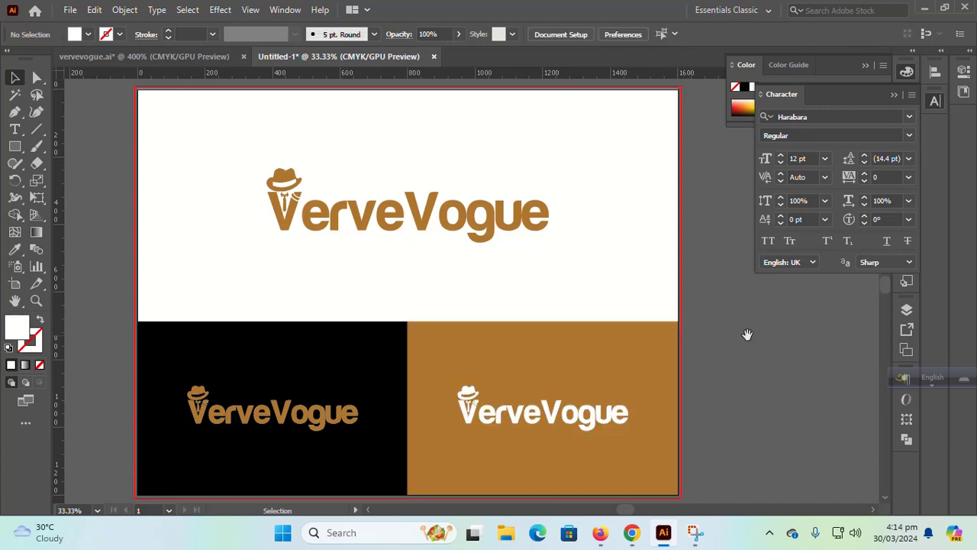